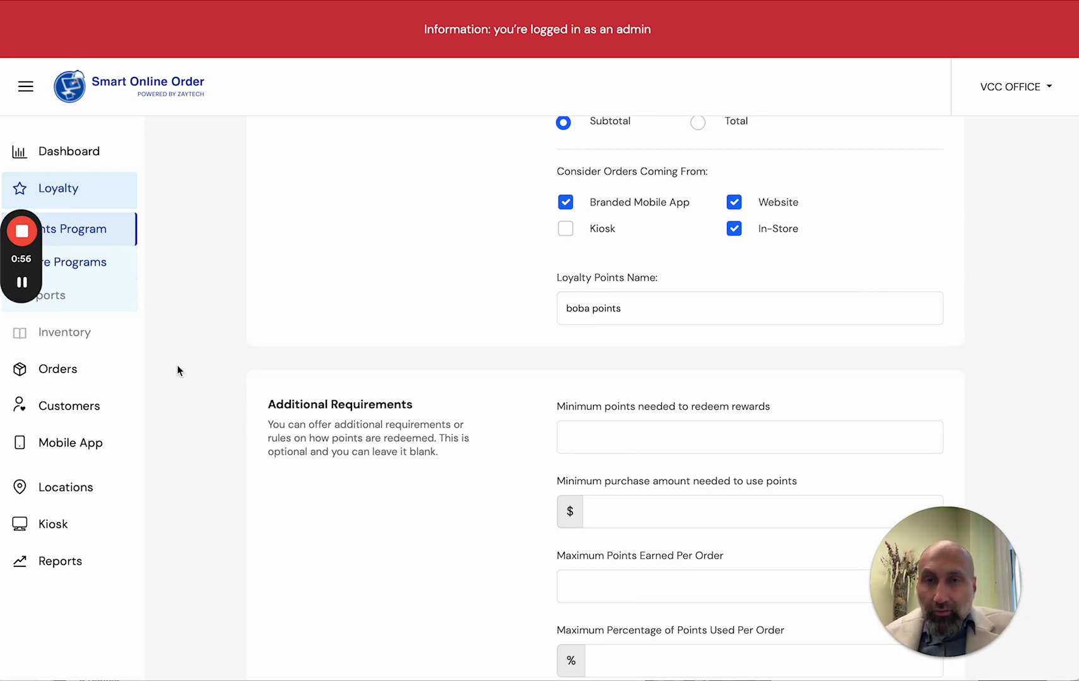
Switch to the Clover App Market and look through its featured, popular and category app listings.
{"action": "left_click", "coordinate": [216, 1]}
{"action": "scroll", "coordinate": [273, 386], "scroll_direction": "up", "scroll_amount": 3}
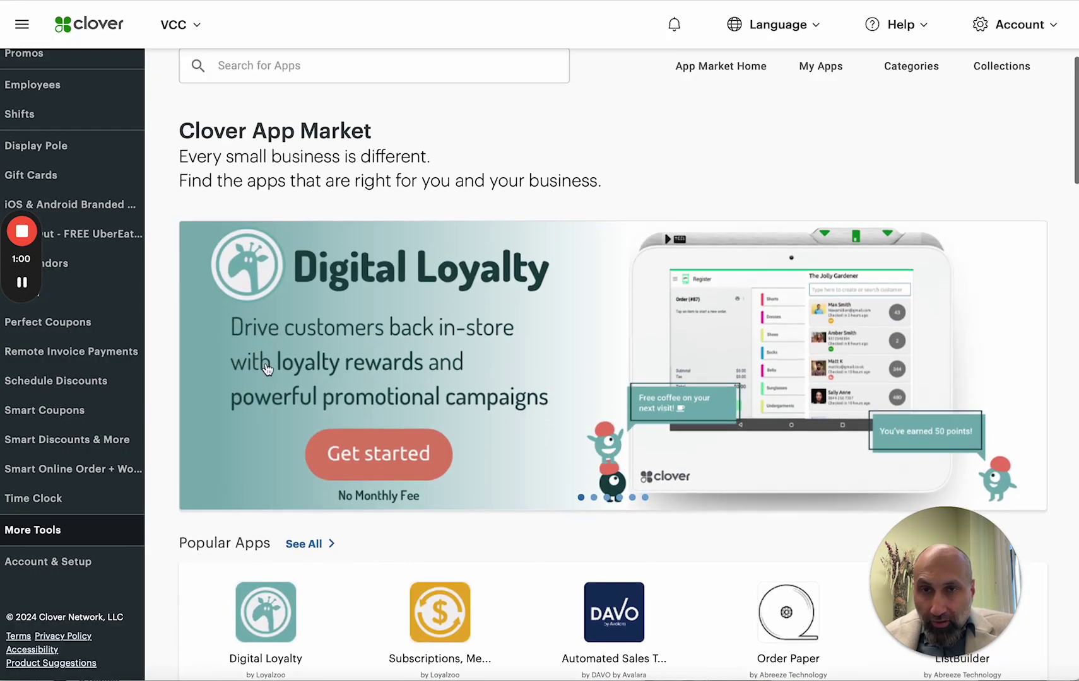
{"action": "scroll", "coordinate": [265, 404], "scroll_direction": "down", "scroll_amount": 3}
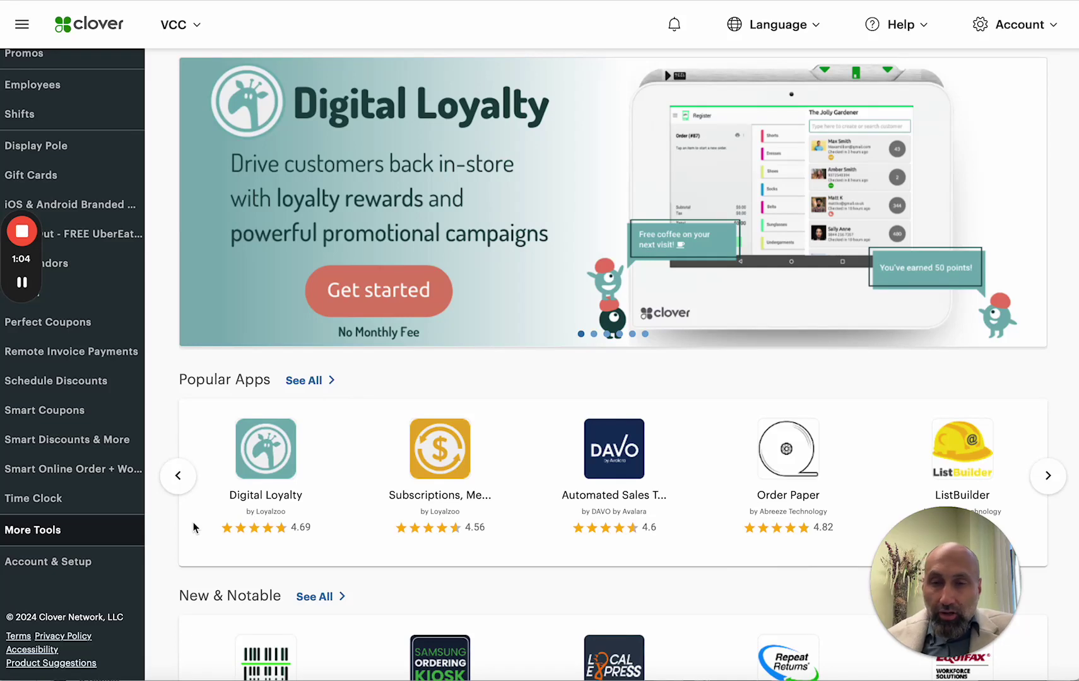
{"action": "scroll", "coordinate": [193, 530], "scroll_direction": "down", "scroll_amount": 5}
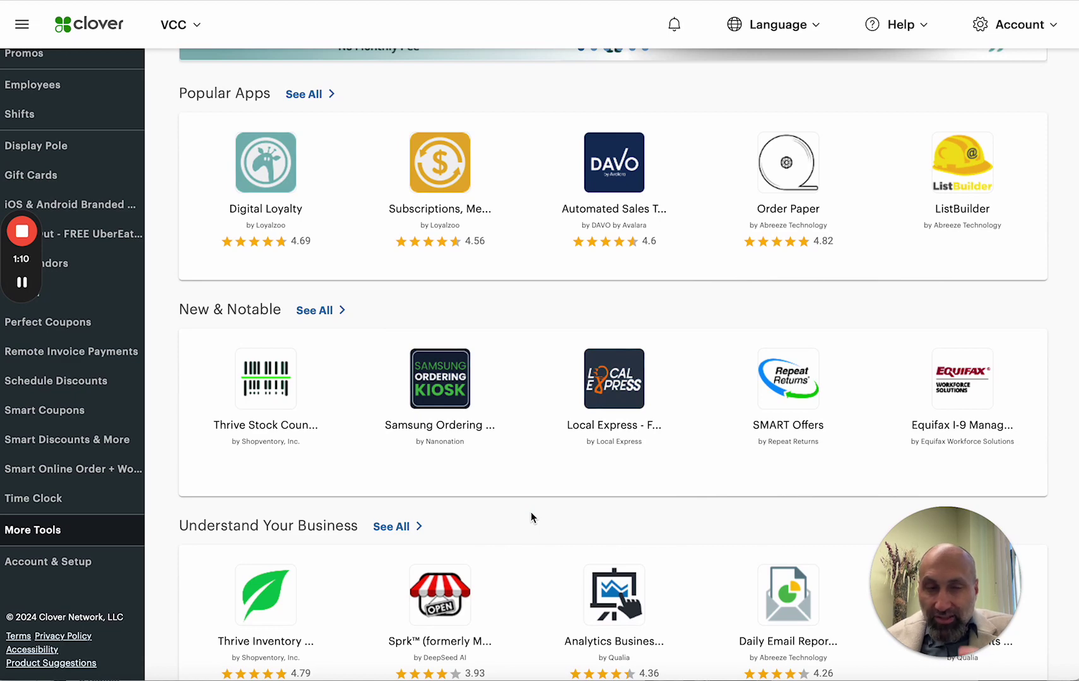
{"action": "scroll", "coordinate": [560, 515], "scroll_direction": "down", "scroll_amount": 6}
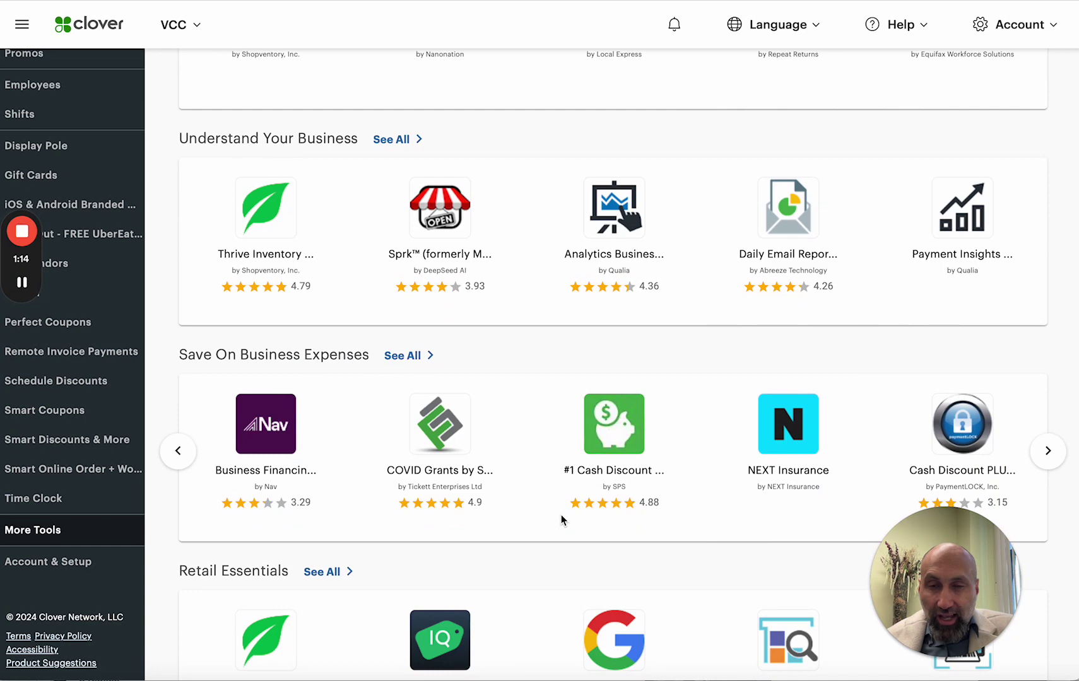
{"action": "scroll", "coordinate": [551, 555], "scroll_direction": "down", "scroll_amount": 3}
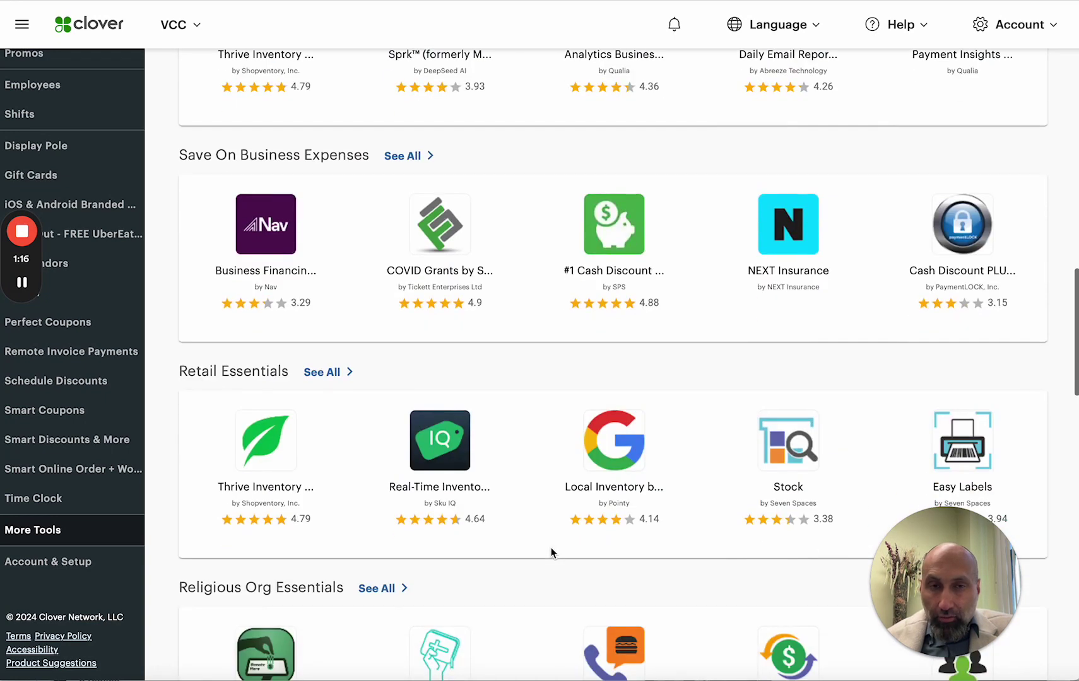
{"action": "scroll", "coordinate": [552, 553], "scroll_direction": "down", "scroll_amount": 4}
{"action": "scroll", "coordinate": [551, 553], "scroll_direction": "down", "scroll_amount": 9}
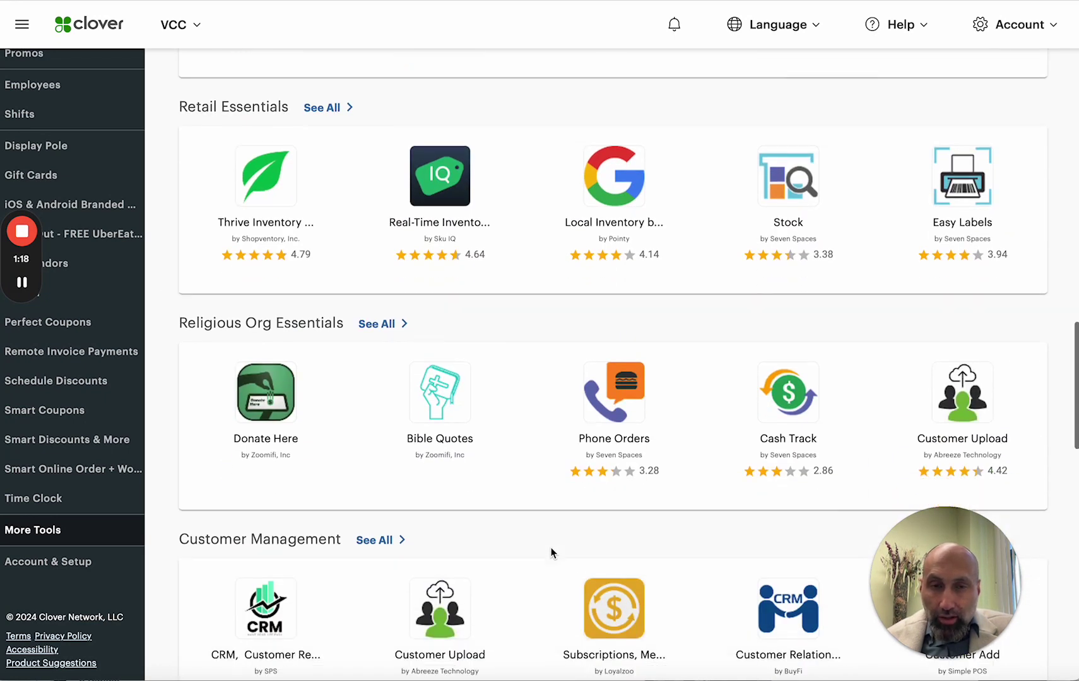
{"action": "scroll", "coordinate": [551, 553], "scroll_direction": "up", "scroll_amount": 20}
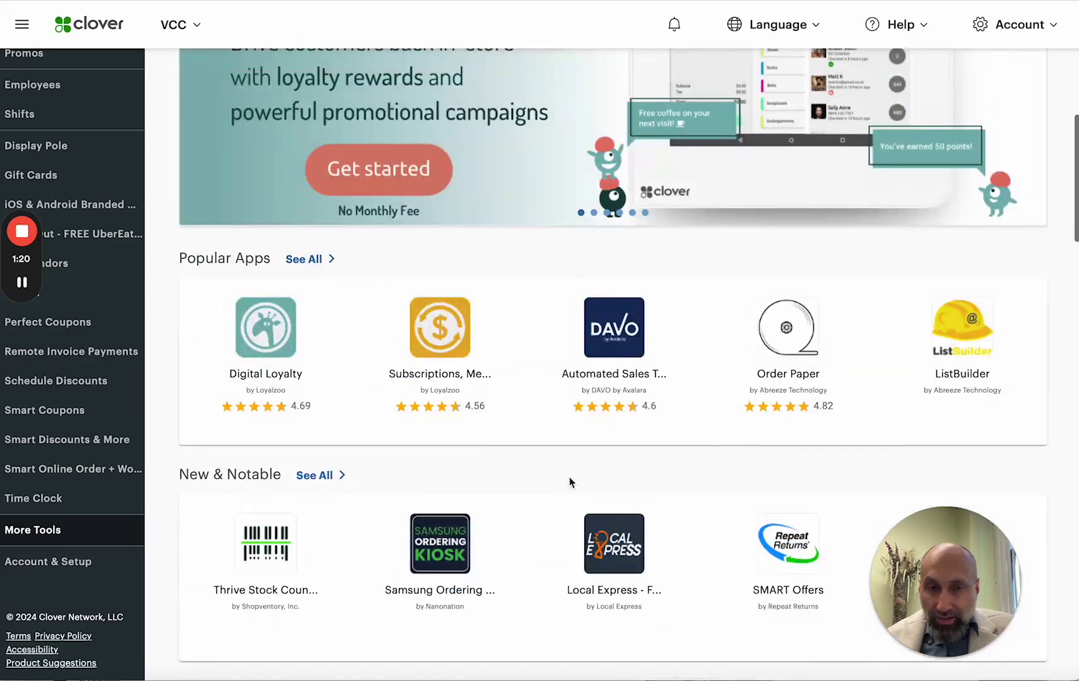
{"action": "scroll", "coordinate": [652, 455], "scroll_direction": "up", "scroll_amount": 5}
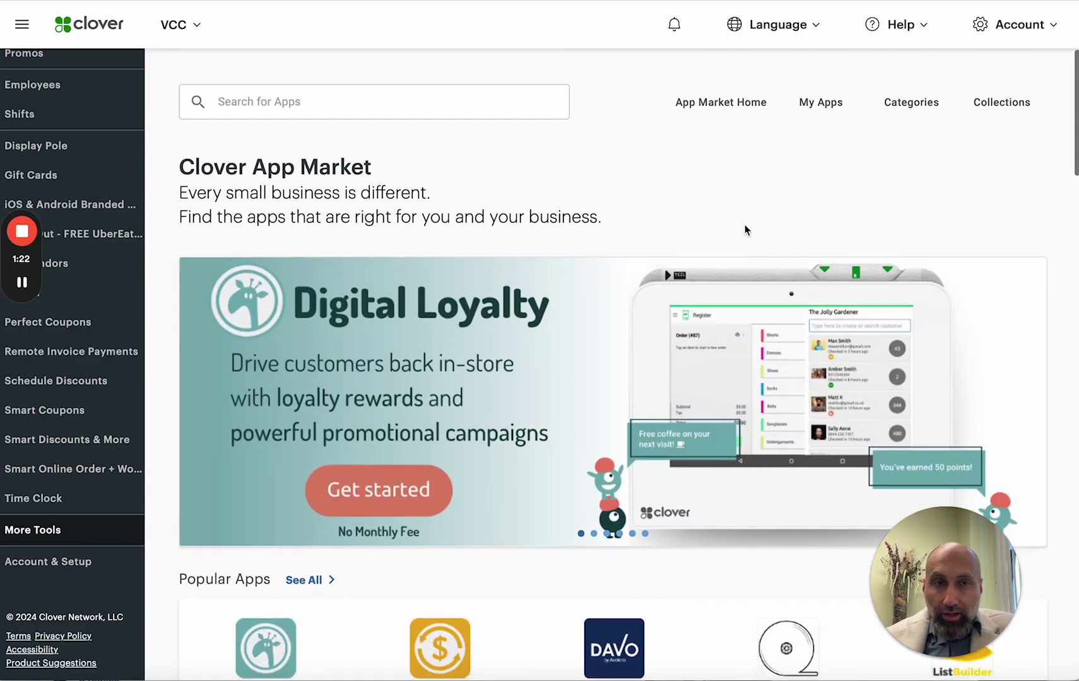
Search the App Market for the Smart Online Order + Wordpress app and open its listing.
{"action": "left_click", "coordinate": [514, 100]}
{"action": "type", "text": "smart online"}
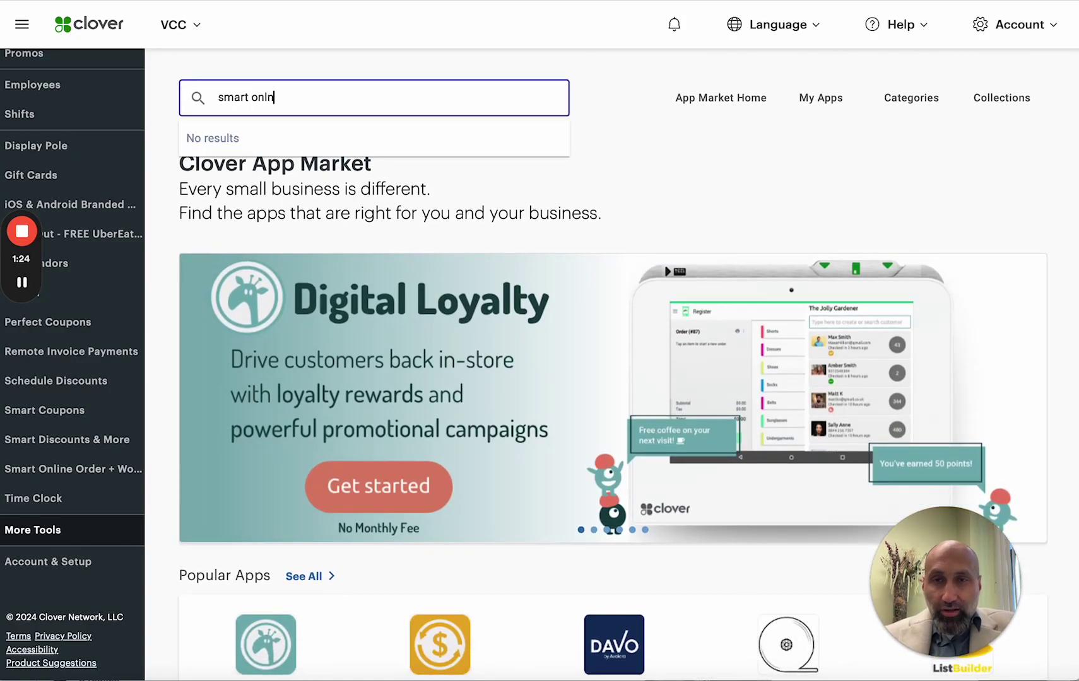
{"action": "key", "text": "BackSpace"}
{"action": "key", "text": "BackSpace"}
{"action": "key", "text": "BackSpace"}
{"action": "type", "text": "o"}
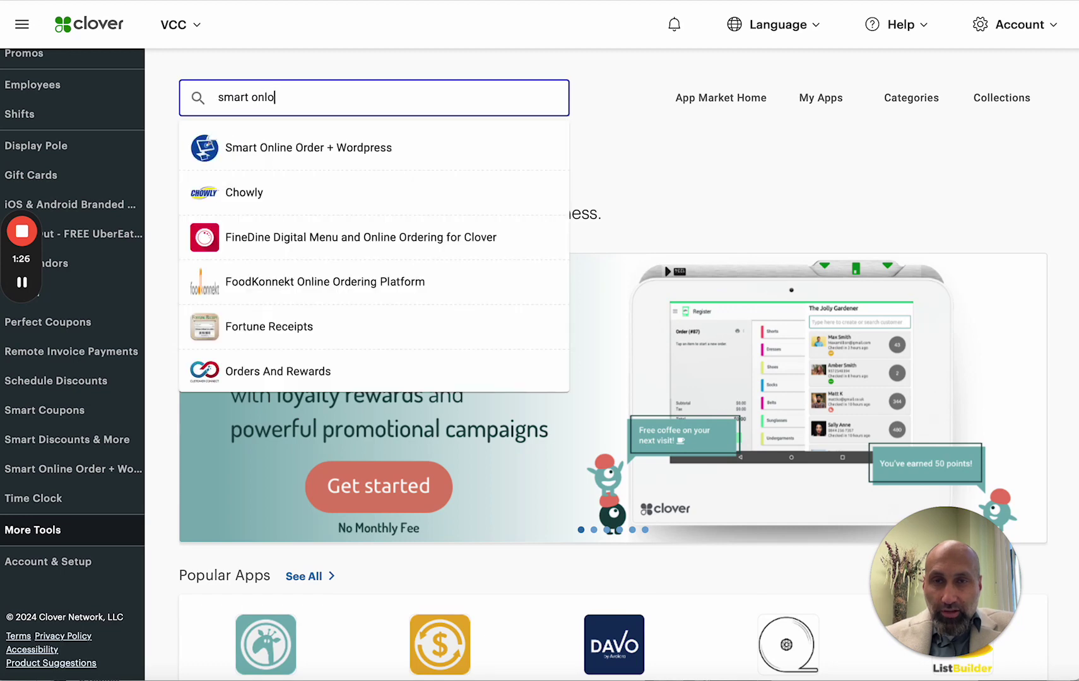
{"action": "left_click", "coordinate": [305, 202]}
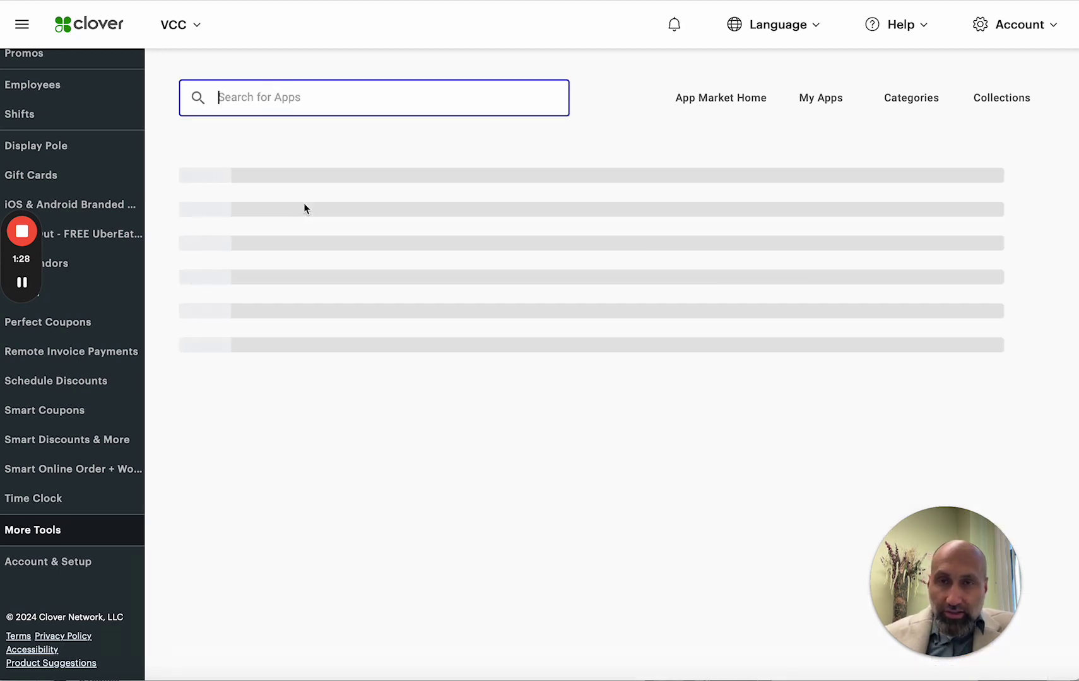
Review the app listing's benefits, per-order pricing plan, and ratings and reviews.
{"action": "scroll", "coordinate": [513, 440], "scroll_direction": "down", "scroll_amount": 15}
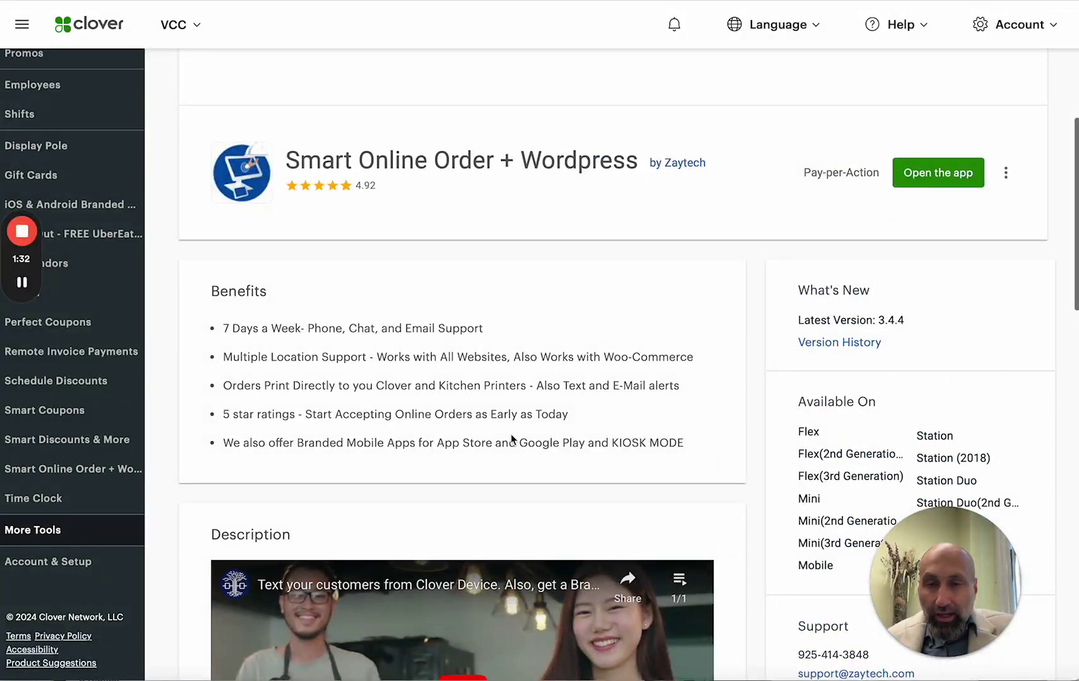
{"action": "scroll", "coordinate": [511, 440], "scroll_direction": "down", "scroll_amount": 15}
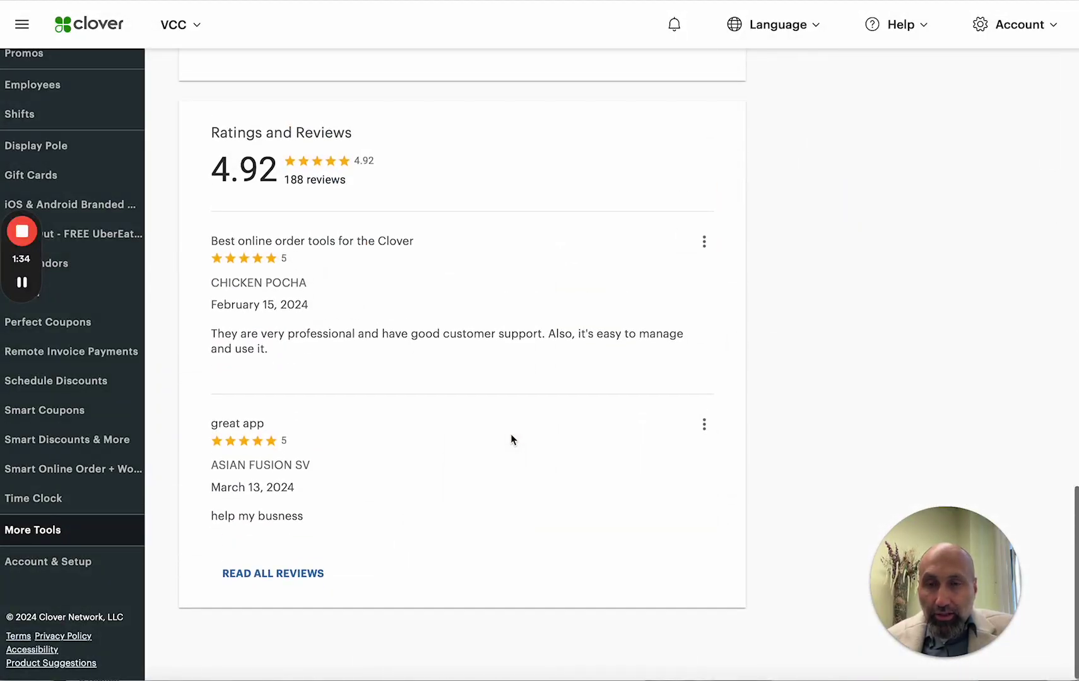
{"action": "scroll", "coordinate": [511, 440], "scroll_direction": "up", "scroll_amount": 15}
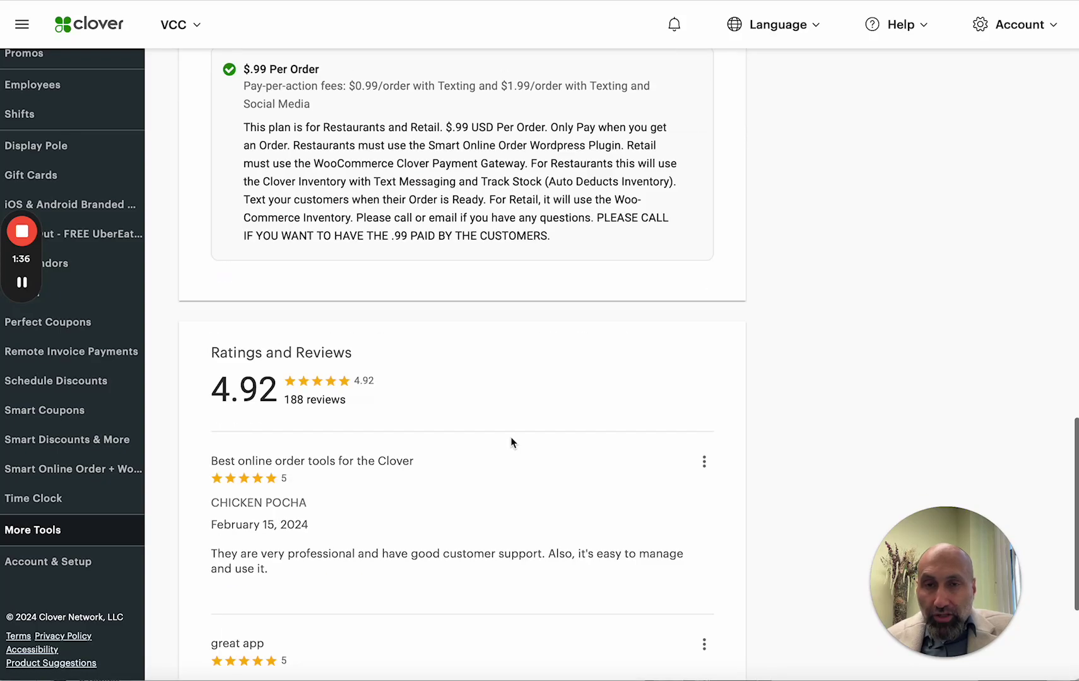
{"action": "scroll", "coordinate": [511, 442], "scroll_direction": "down", "scroll_amount": 15}
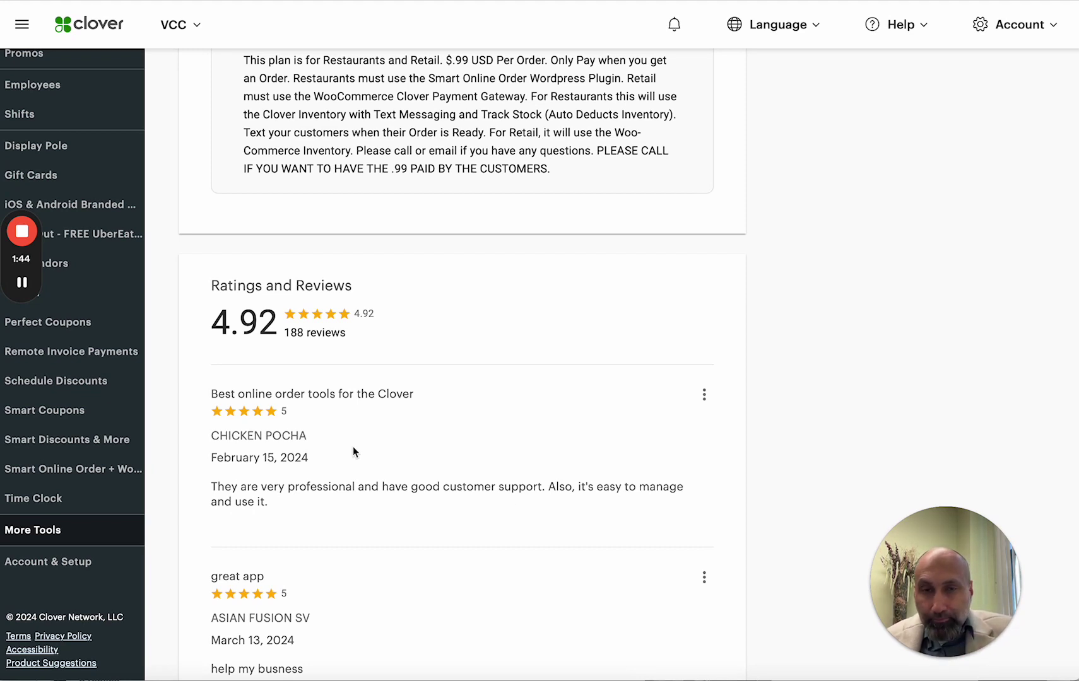
Open the Sell Digital Gift Cards Online settings in the Clover account setup.
{"action": "left_click", "coordinate": [63, 563]}
{"action": "scroll", "coordinate": [268, 475], "scroll_direction": "down", "scroll_amount": 1}
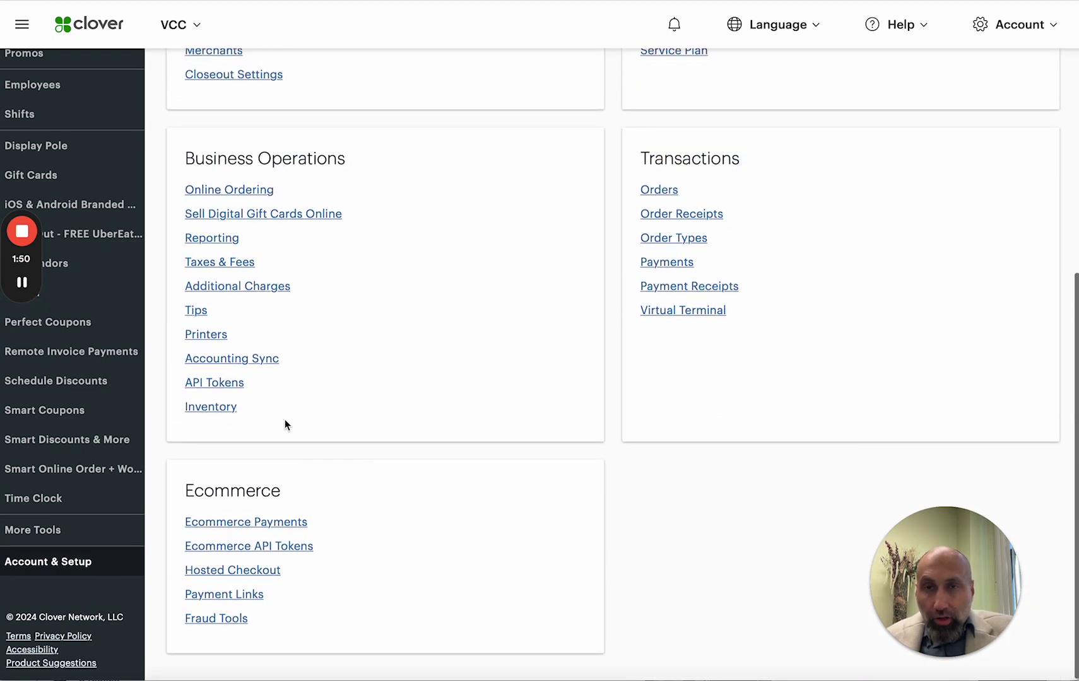
{"action": "left_click", "coordinate": [264, 215]}
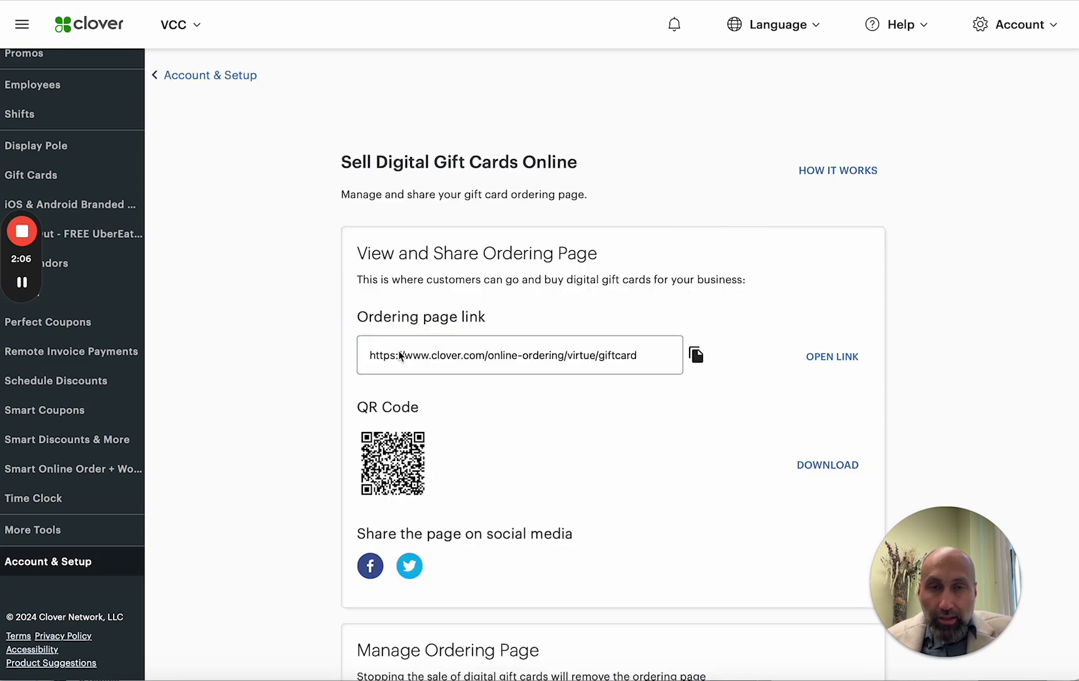
{"action": "scroll", "coordinate": [399, 352], "scroll_direction": "down", "scroll_amount": 1}
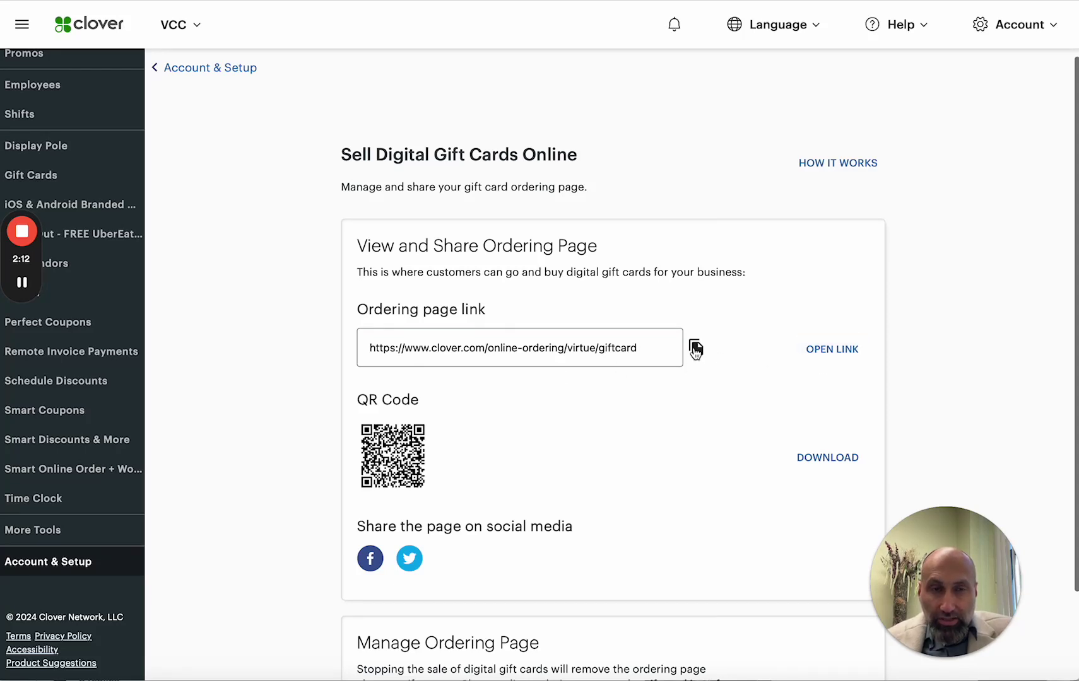
Open the digital gift card ordering page from its link and examine the amount and recipient fields.
{"action": "left_click", "coordinate": [852, 358]}
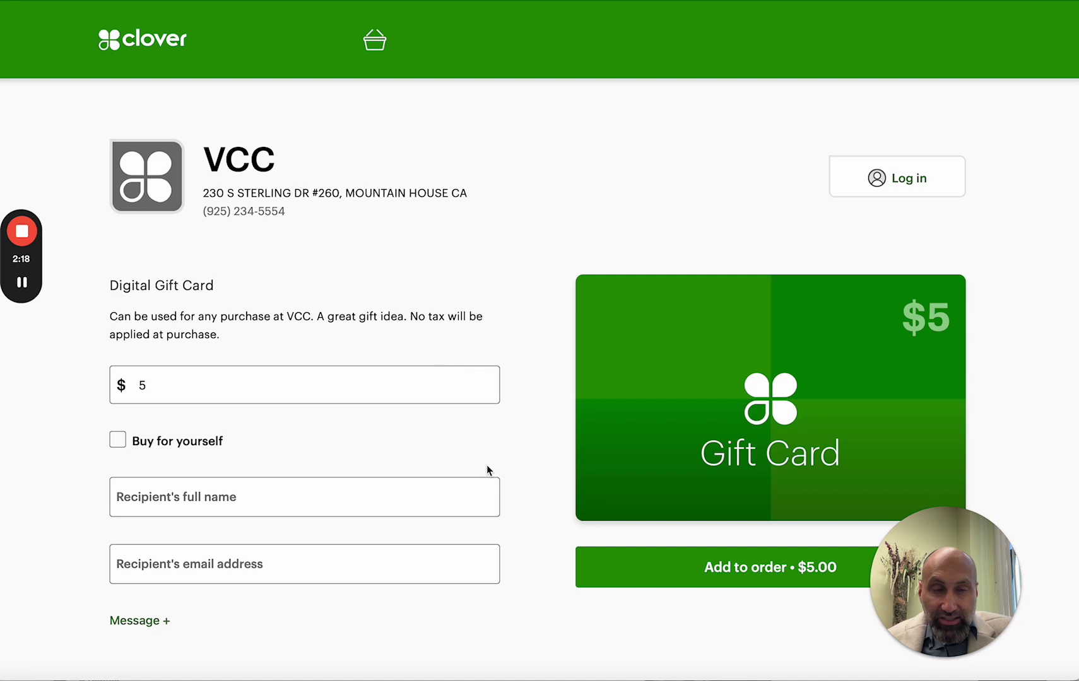
{"action": "scroll", "coordinate": [414, 442], "scroll_direction": "down", "scroll_amount": 1}
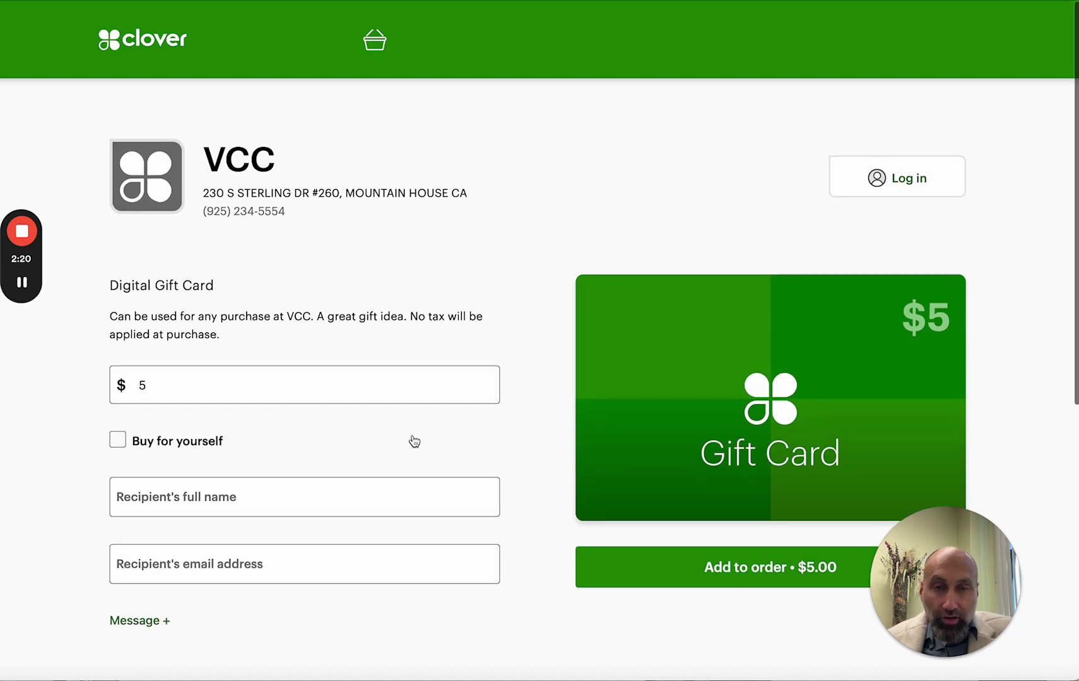
{"action": "scroll", "coordinate": [524, 492], "scroll_direction": "down", "scroll_amount": 1}
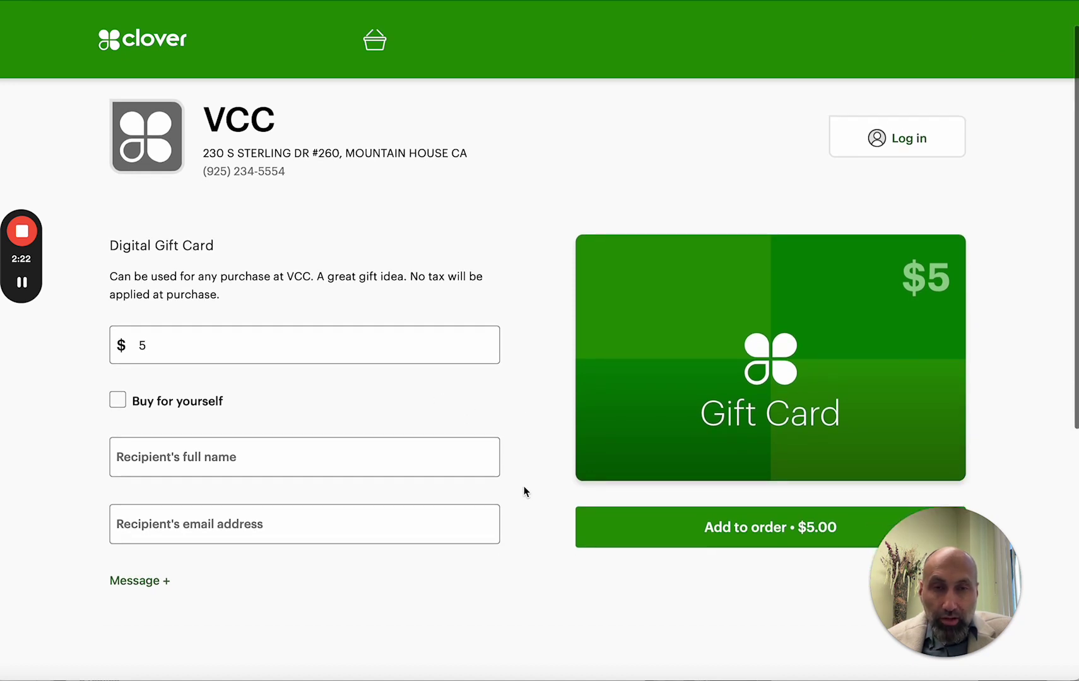
{"action": "scroll", "coordinate": [525, 492], "scroll_direction": "up", "scroll_amount": 1}
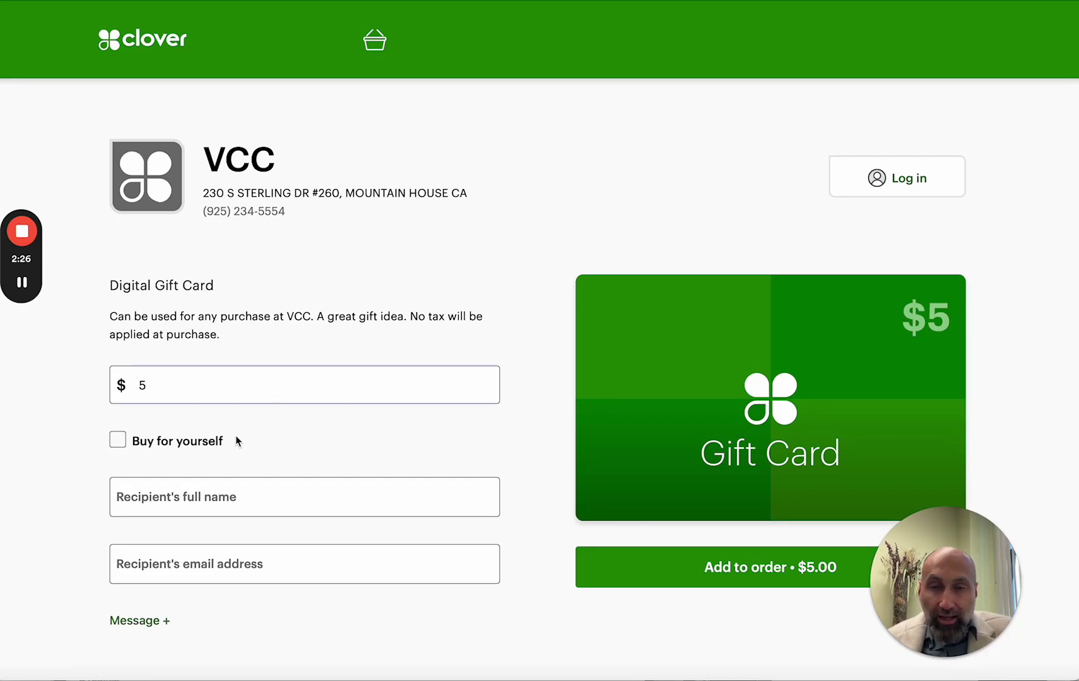
{"action": "scroll", "coordinate": [290, 426], "scroll_direction": "down", "scroll_amount": 1}
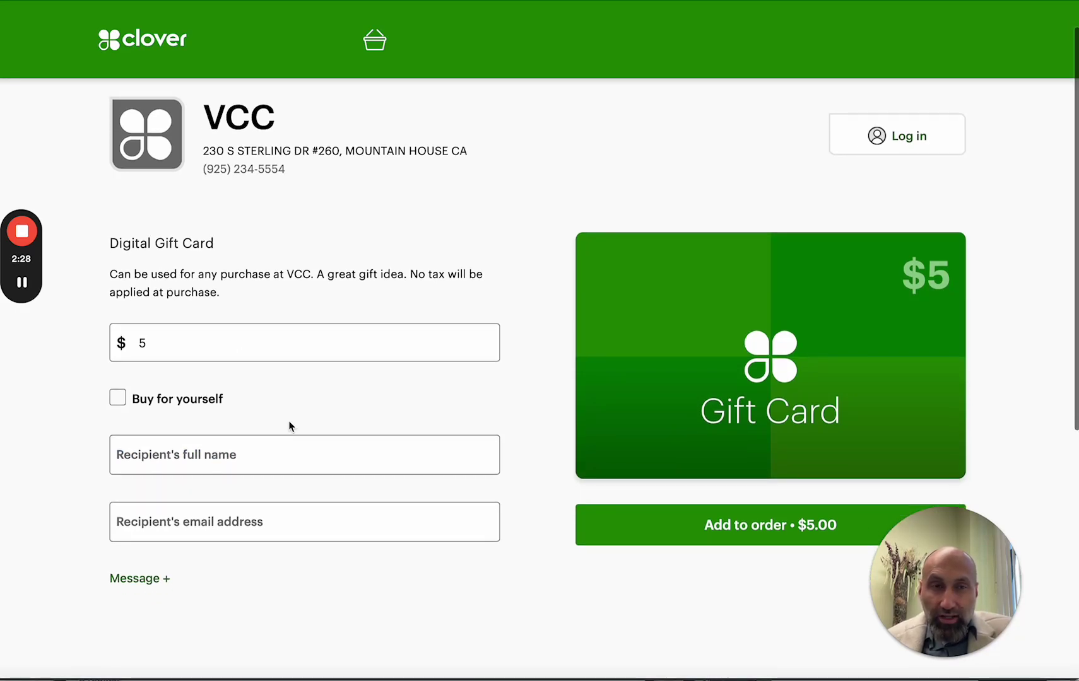
{"action": "scroll", "coordinate": [289, 426], "scroll_direction": "up", "scroll_amount": 1}
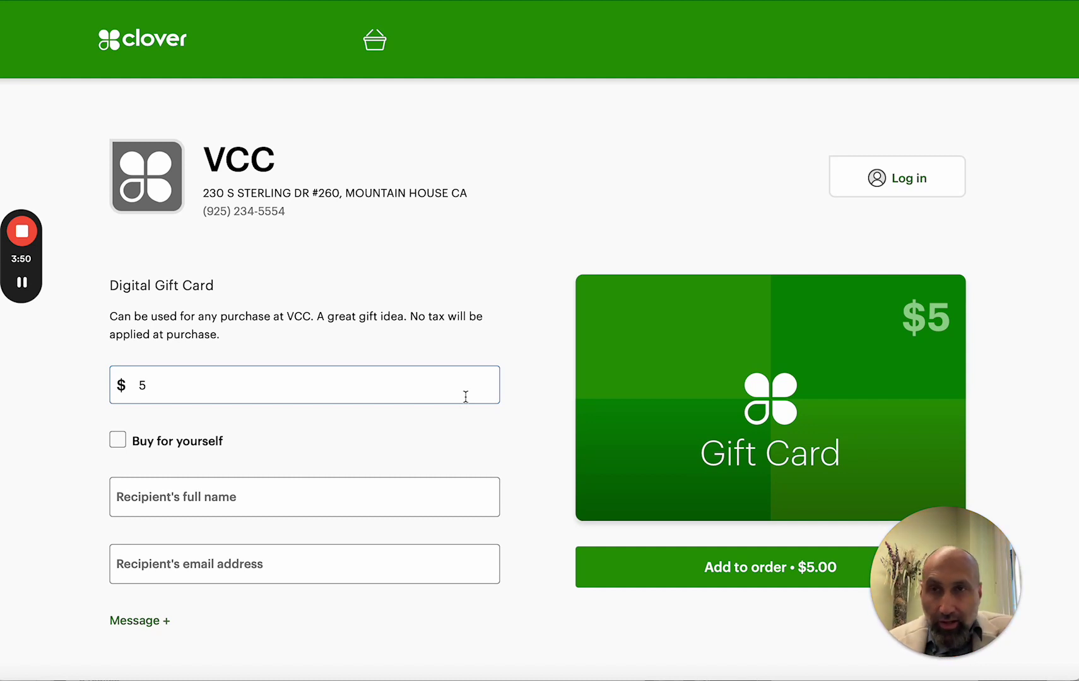
Switch back to the Smart Online Order dashboard and open the Enhanced Home Page articles in the mobile app settings.
{"action": "left_click", "coordinate": [134, 7]}
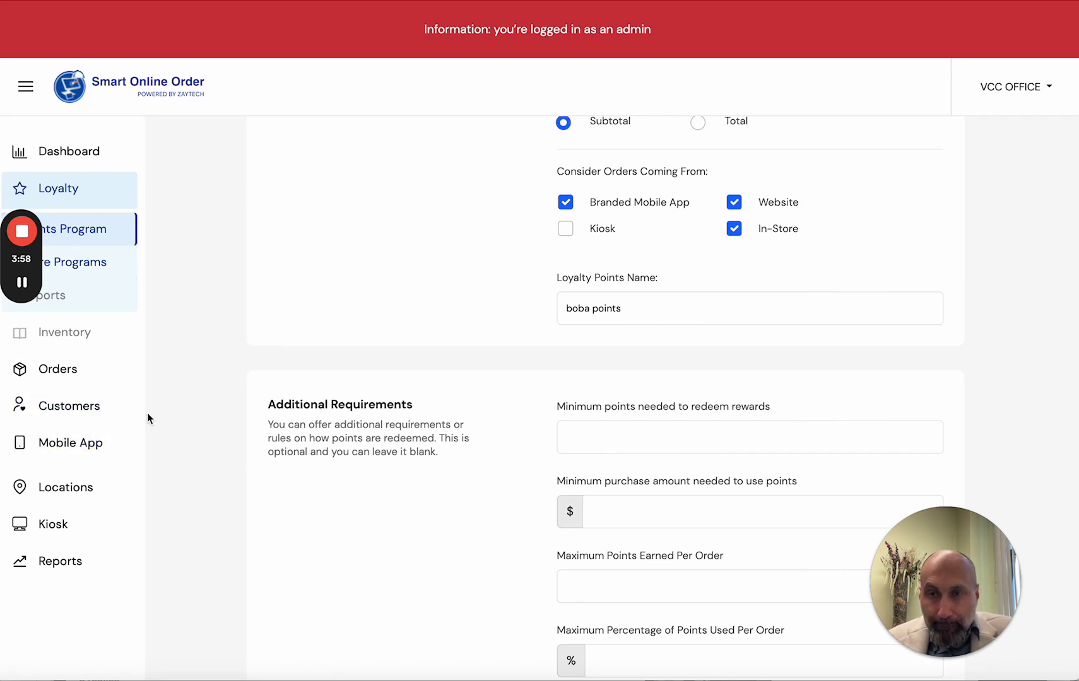
{"action": "left_click", "coordinate": [89, 454]}
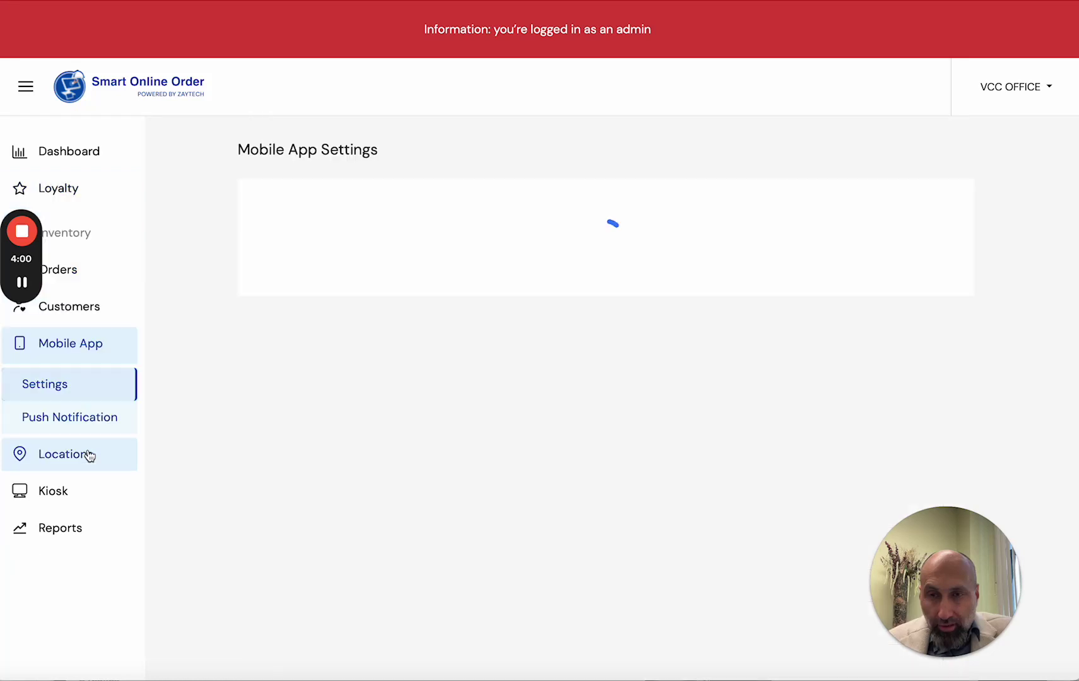
{"action": "scroll", "coordinate": [252, 481], "scroll_direction": "down", "scroll_amount": 5}
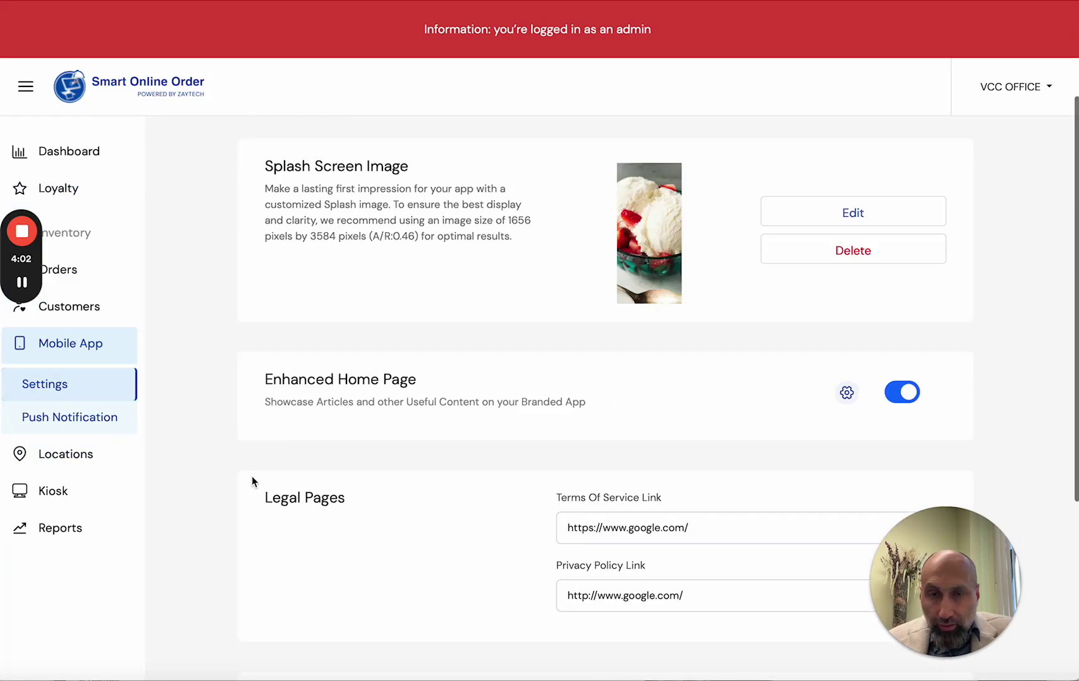
{"action": "left_click_drag", "start_coordinate": [265, 261], "coordinate": [427, 259]}
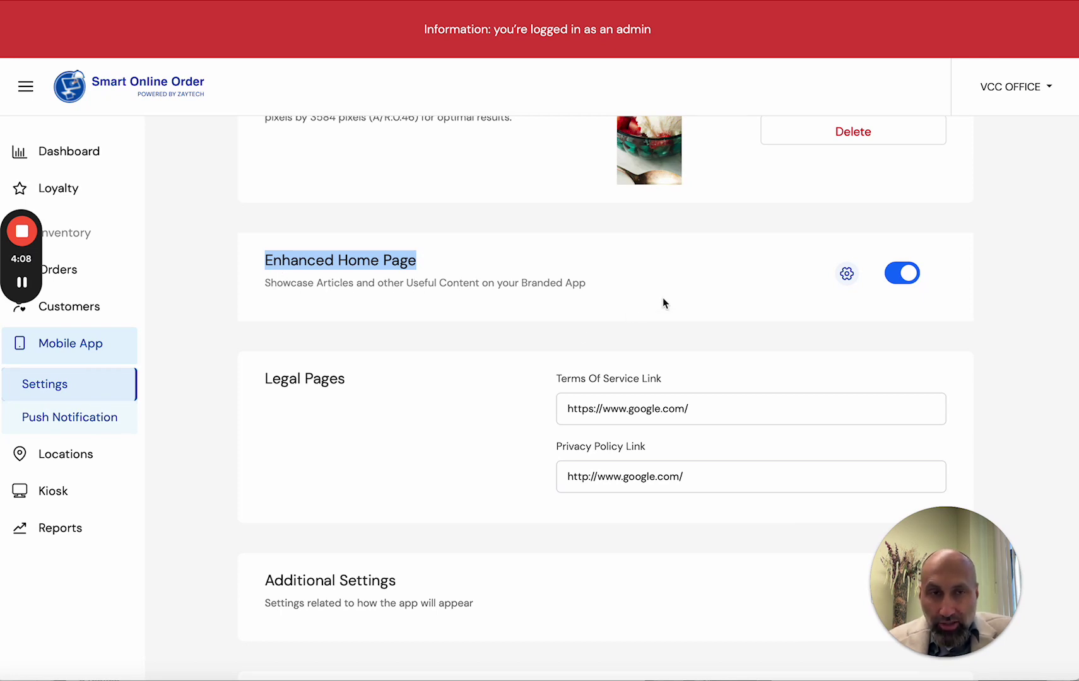
{"action": "left_click", "coordinate": [846, 273]}
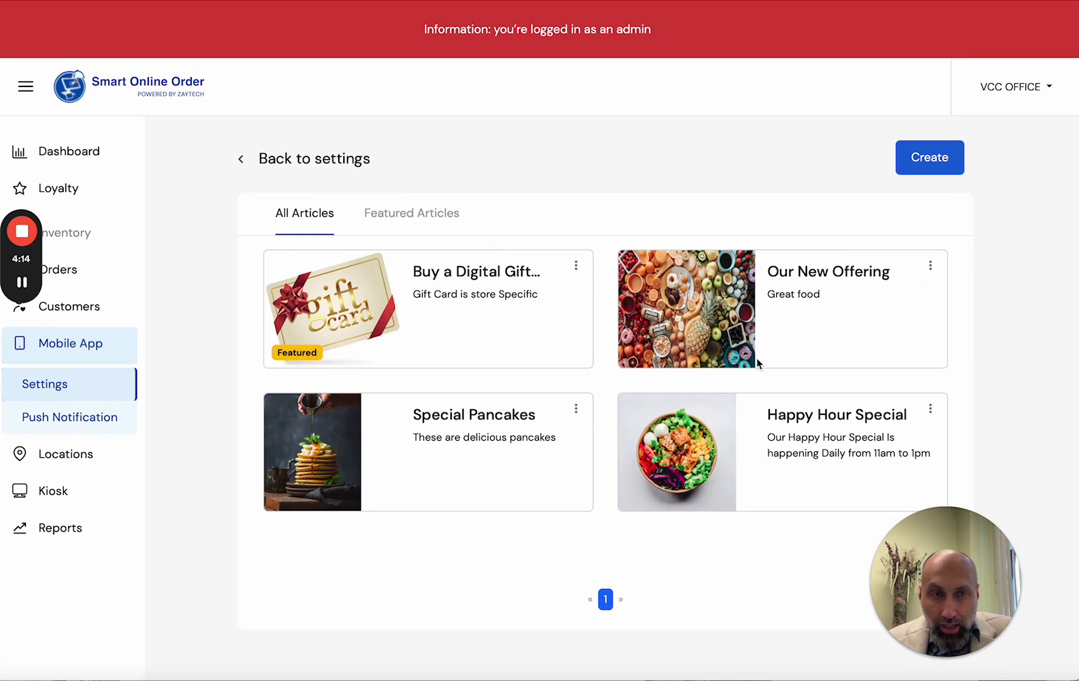
{"action": "left_click_drag", "start_coordinate": [282, 355], "coordinate": [319, 354]}
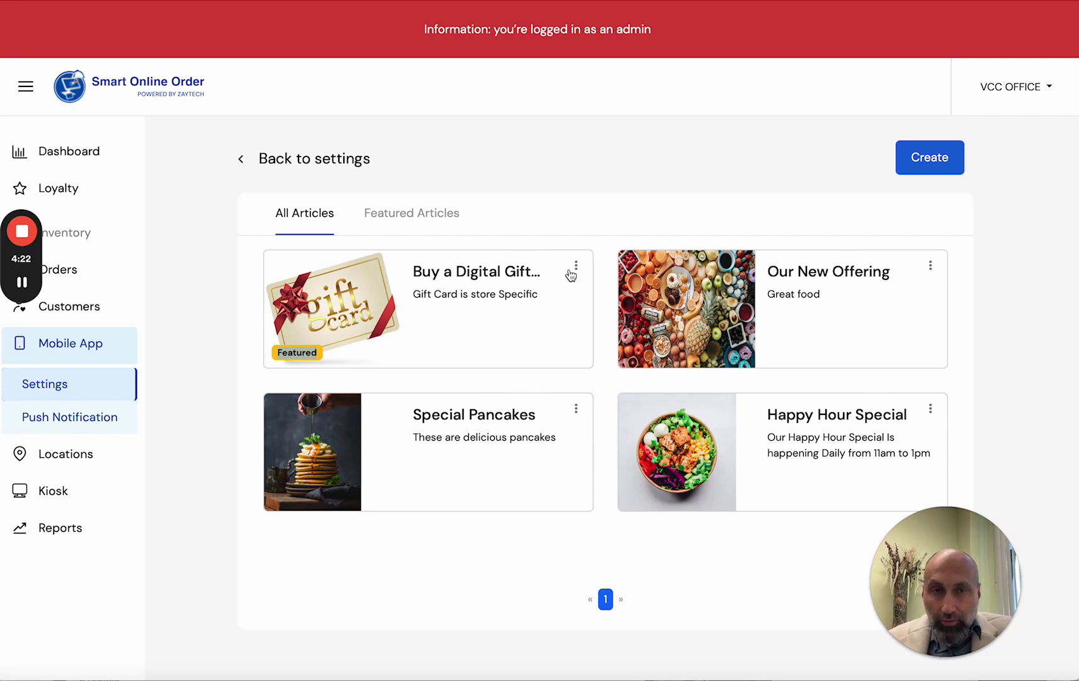
{"action": "left_click", "coordinate": [914, 164]}
{"action": "left_click", "coordinate": [386, 270]}
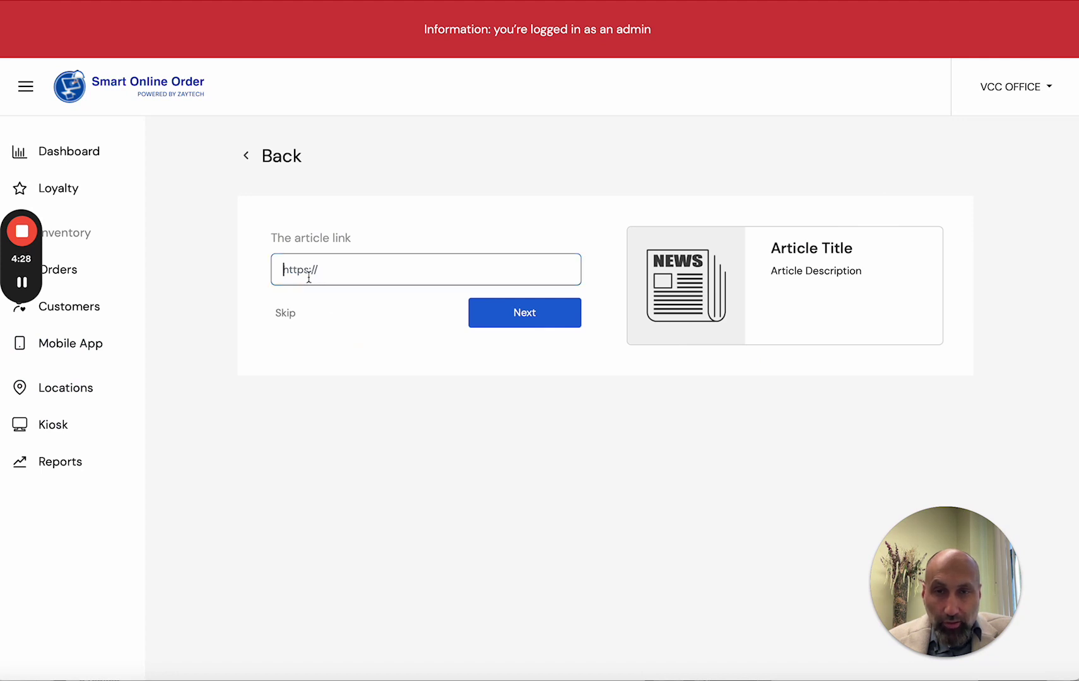
{"action": "left_click", "coordinate": [285, 313]}
{"action": "left_click", "coordinate": [252, 157]}
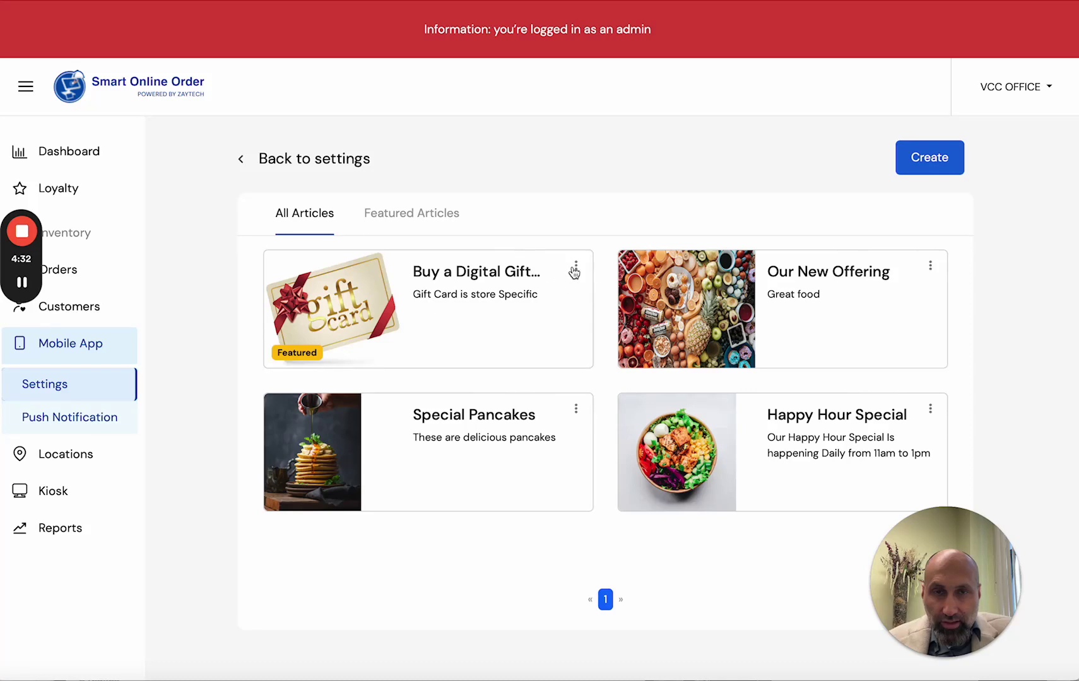
Open the existing Buy a Digital Gift Card article, review its title, link, image and call-to-action fields, and return to the article list.
{"action": "left_click", "coordinate": [574, 273]}
{"action": "left_click", "coordinate": [578, 296]}
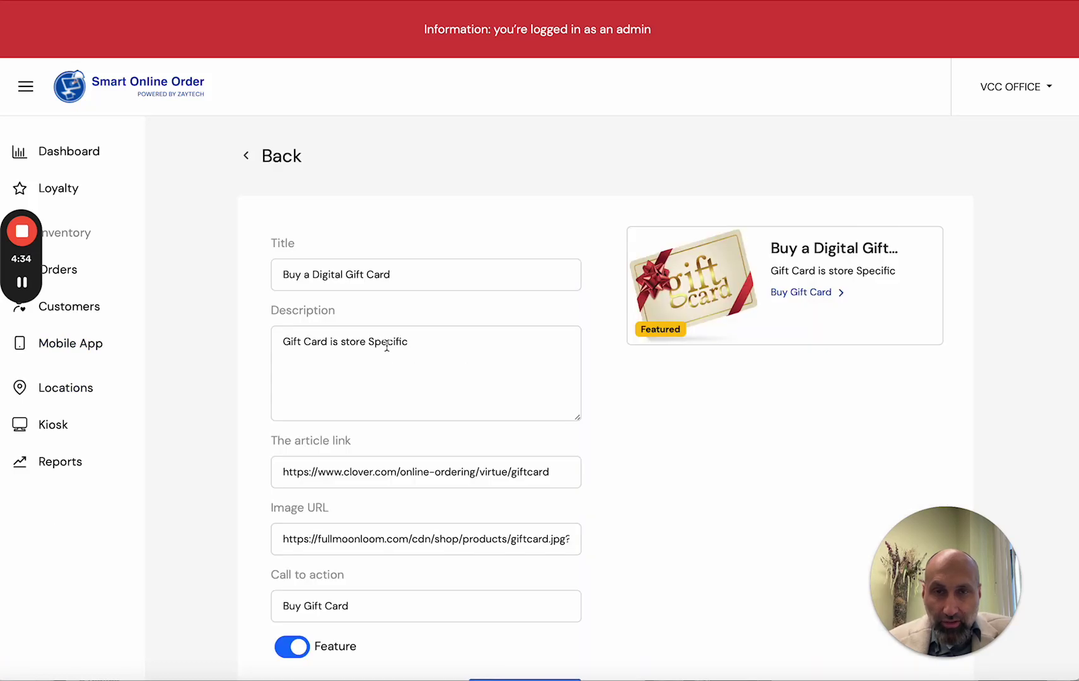
{"action": "scroll", "coordinate": [424, 380], "scroll_direction": "down", "scroll_amount": 1}
{"action": "scroll", "coordinate": [424, 380], "scroll_direction": "up", "scroll_amount": 1}
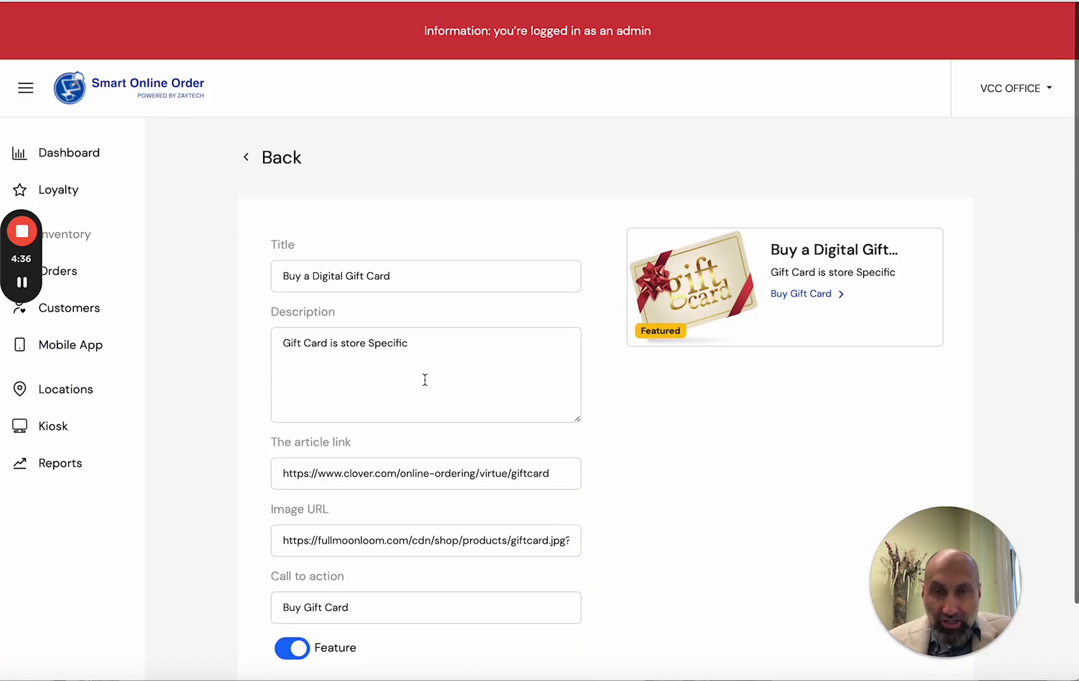
{"action": "left_click", "coordinate": [253, 174]}
Start a new home page article and make its article link field ready for entry.
{"action": "left_click", "coordinate": [931, 170]}
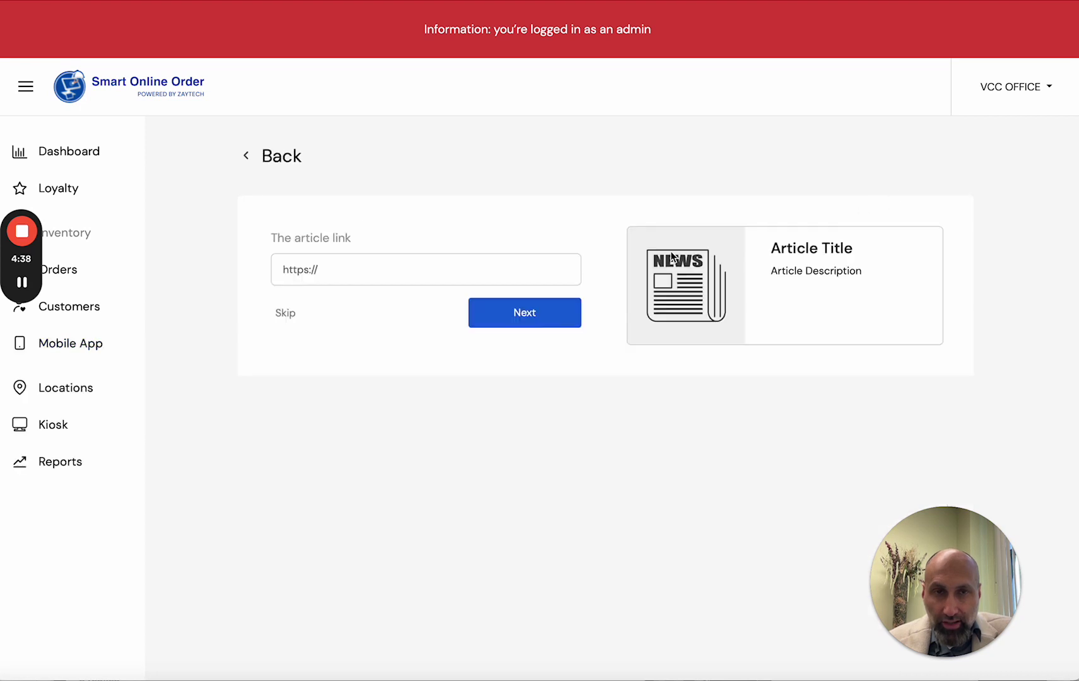
{"action": "left_click", "coordinate": [341, 270]}
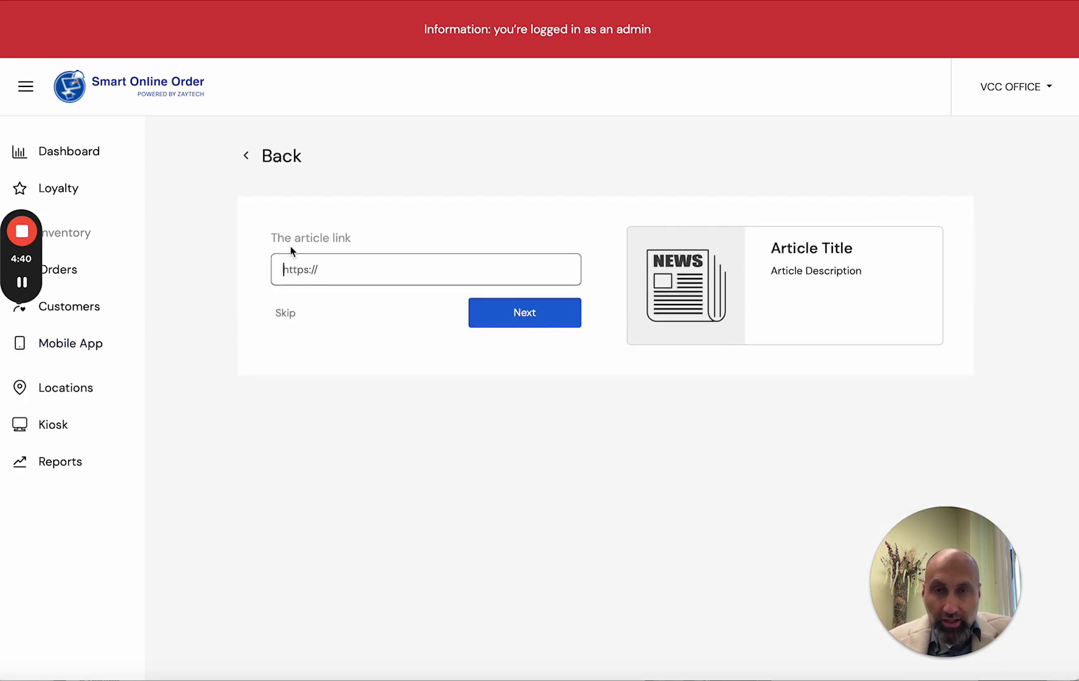
{"action": "left_click_drag", "start_coordinate": [294, 239], "coordinate": [329, 245]}
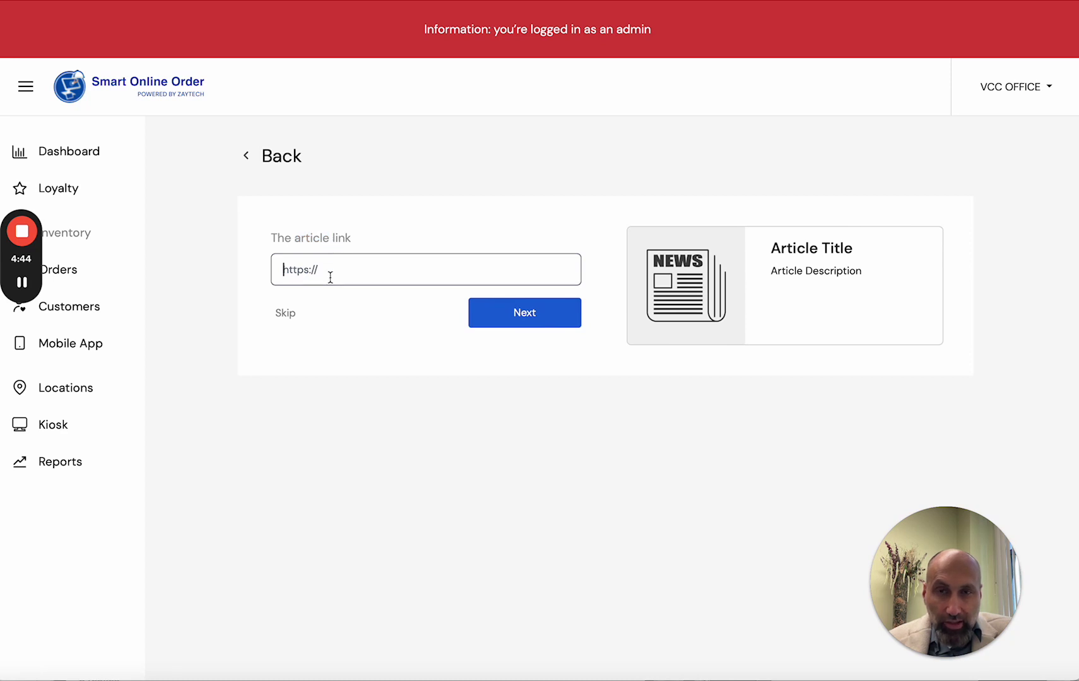
Copy the digital gift card ordering page link from Clover, use it as the new article's link, and continue to the article details.
{"action": "left_click", "coordinate": [218, 0]}
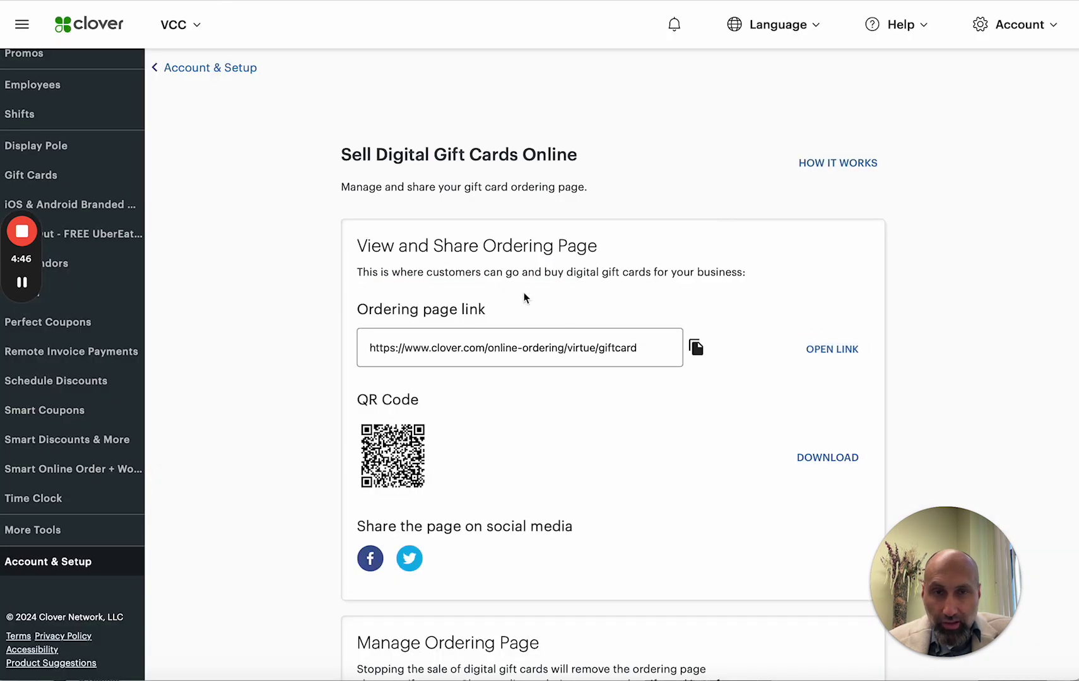
{"action": "left_click", "coordinate": [697, 350]}
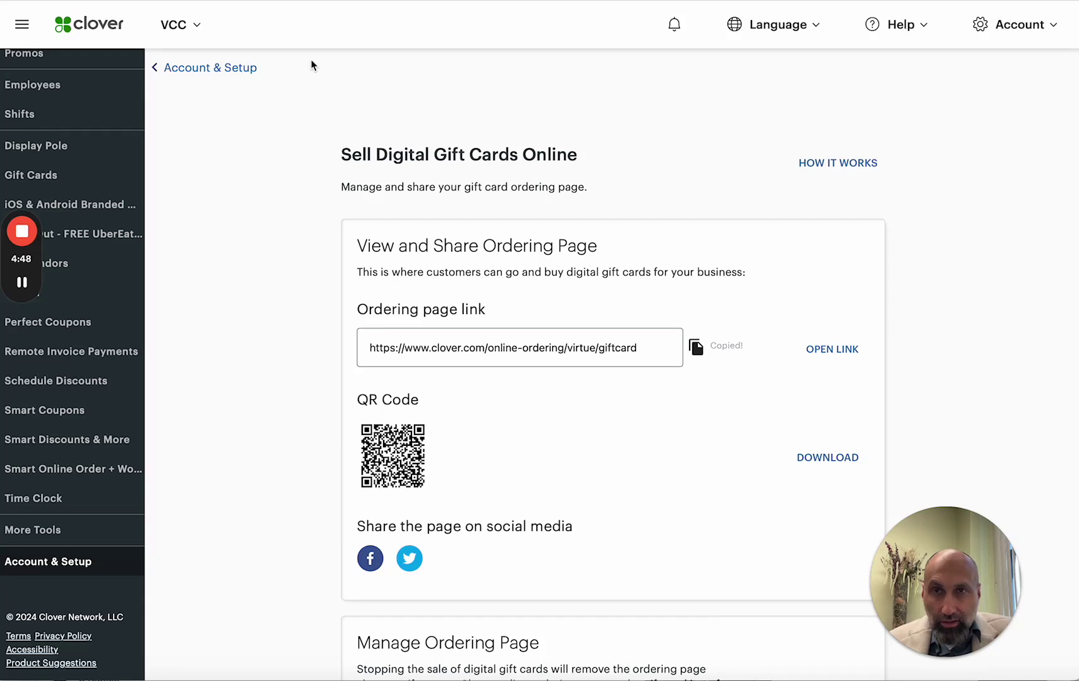
{"action": "left_click", "coordinate": [122, 1]}
{"action": "triple_click", "coordinate": [296, 269]}
{"action": "right_click", "coordinate": [296, 268]}
{"action": "left_click", "coordinate": [318, 307]}
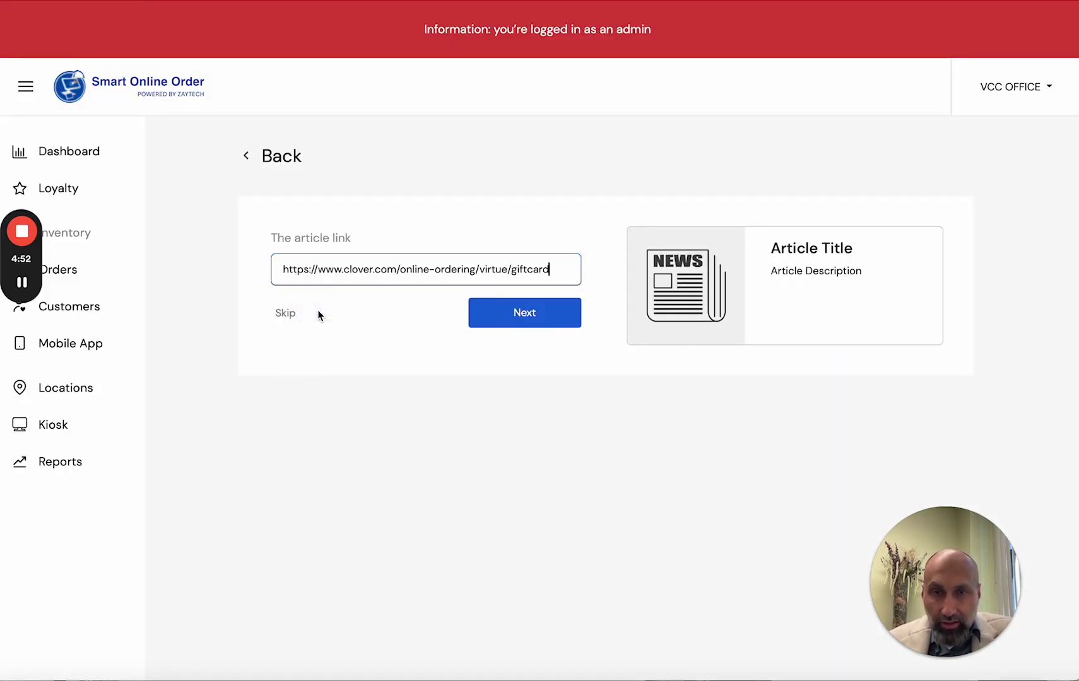
{"action": "left_click_drag", "start_coordinate": [285, 269], "coordinate": [548, 264]}
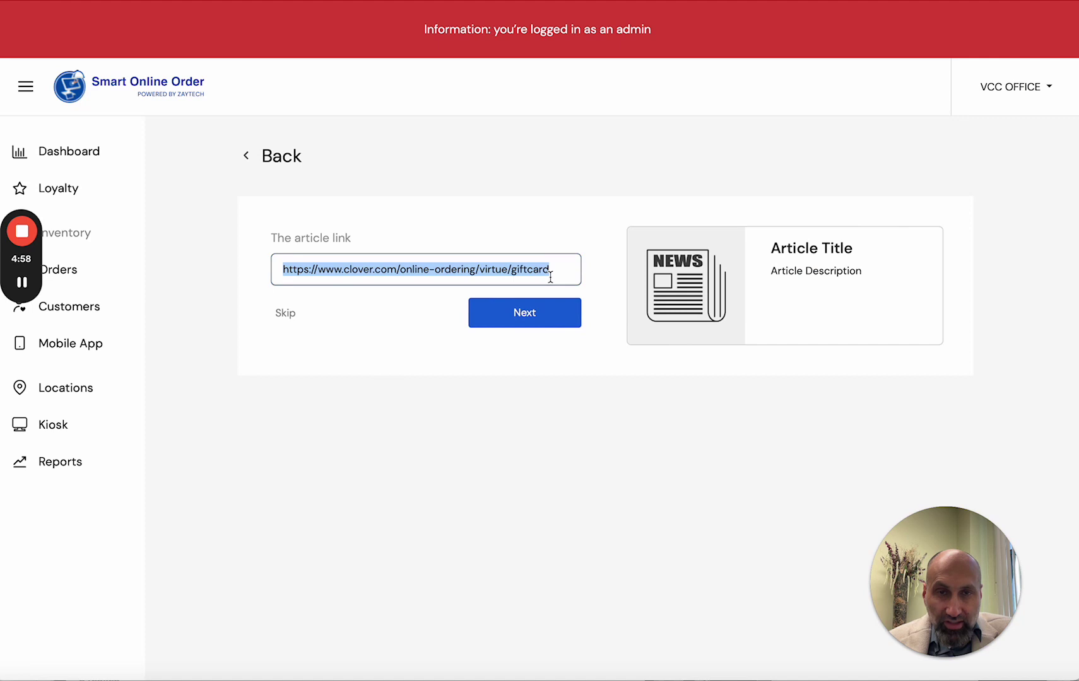
{"action": "left_click", "coordinate": [548, 323]}
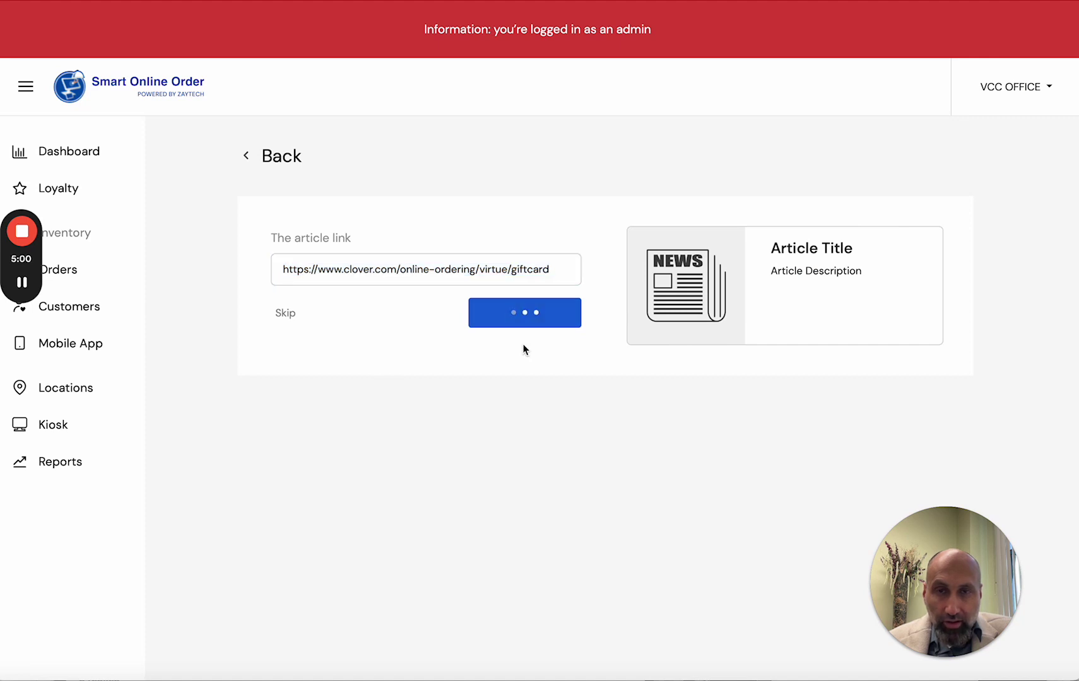
Enter "Buy a Gift Card" as the article description.
{"action": "left_click", "coordinate": [367, 363]}
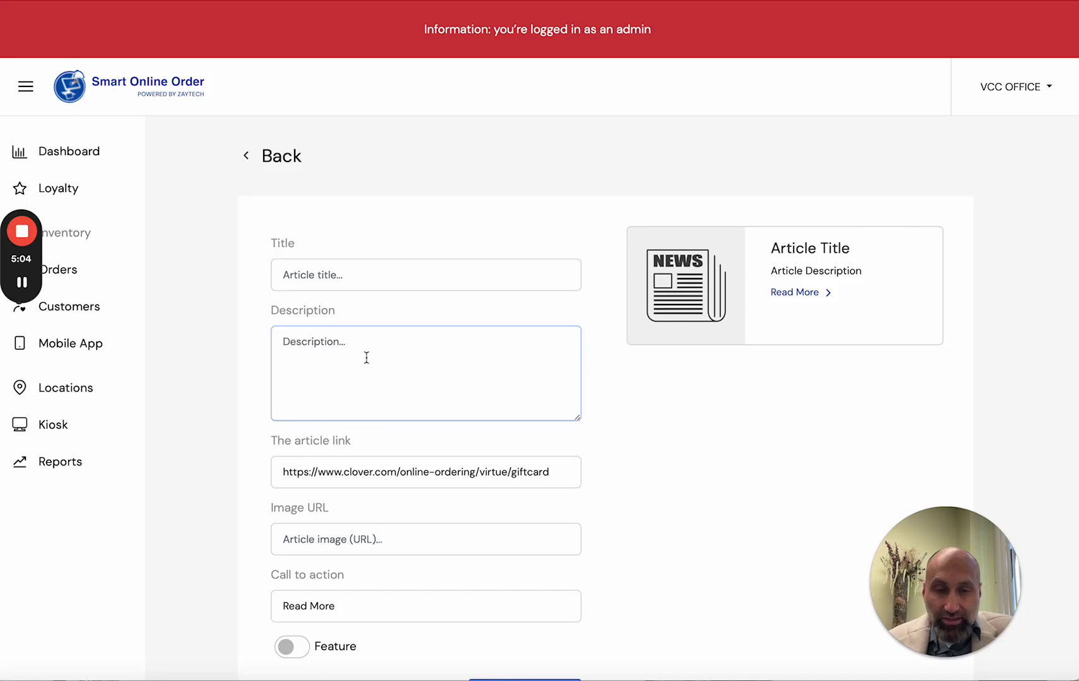
{"action": "type", "text": "buy a"}
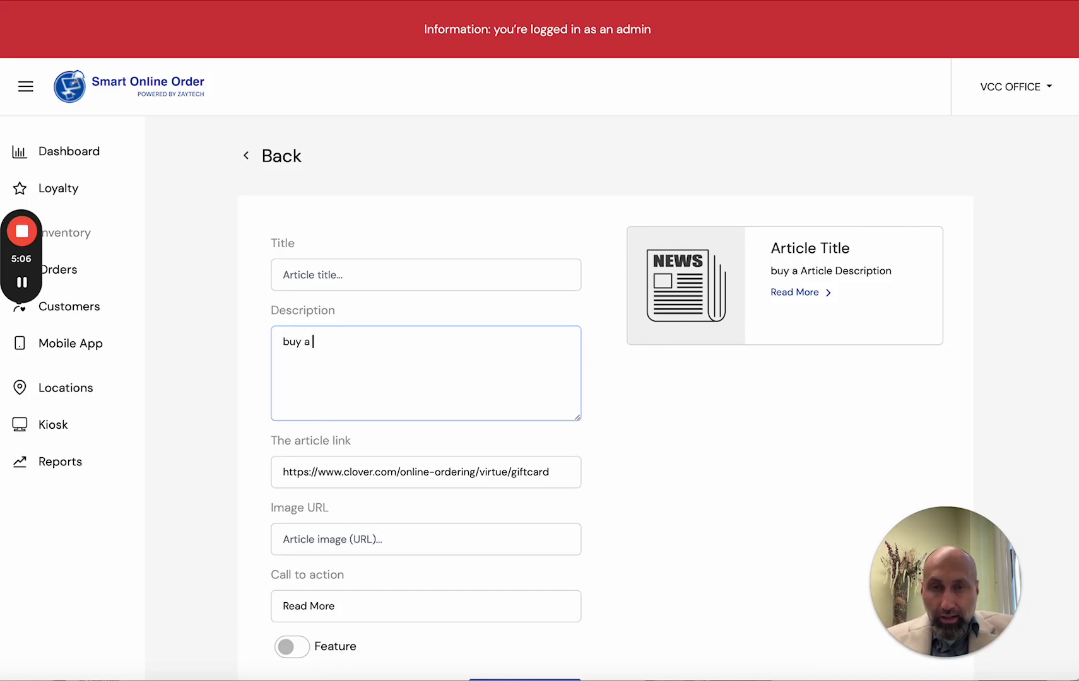
{"action": "key", "text": "BackSpace"}
{"action": "key", "text": "BackSpace"}
{"action": "key", "text": "BackSpace"}
{"action": "key", "text": "BackSpace"}
{"action": "key", "text": "BackSpace"}
{"action": "type", "text": "Buy"}
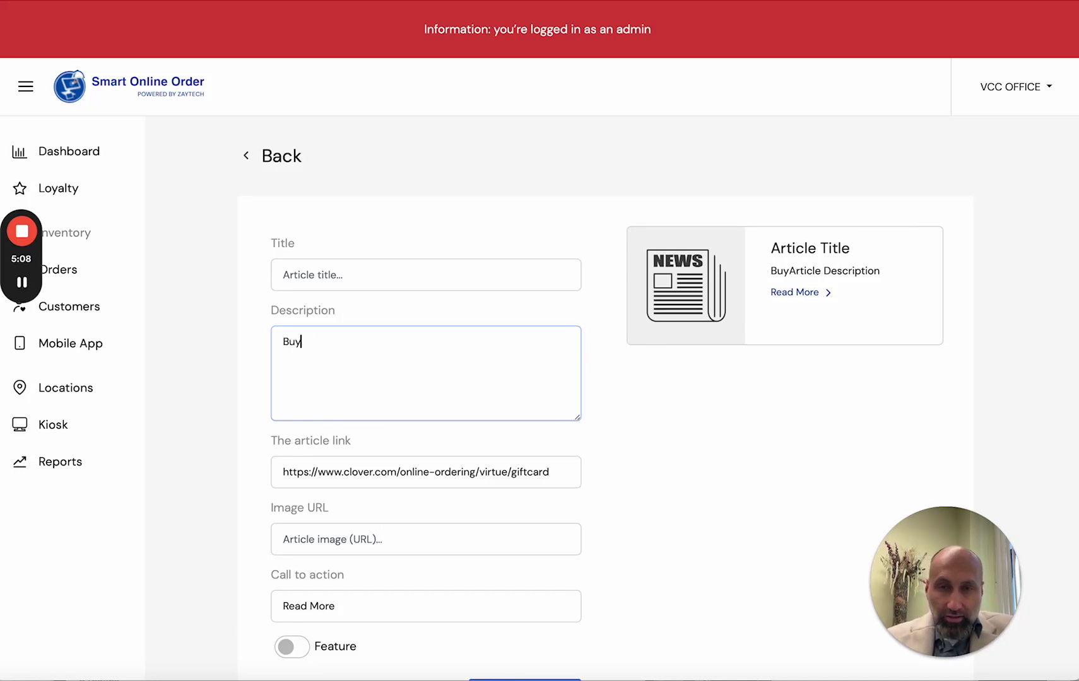
{"action": "type", "text": " a Fift"}
{"action": "key", "text": "BackSpace"}
{"action": "key", "text": "BackSpace"}
{"action": "key", "text": "BackSpace"}
{"action": "key", "text": "BackSpace"}
{"action": "type", "text": "Gift C"}
{"action": "key", "text": "BackSpace"}
{"action": "type", "text": "Card"}
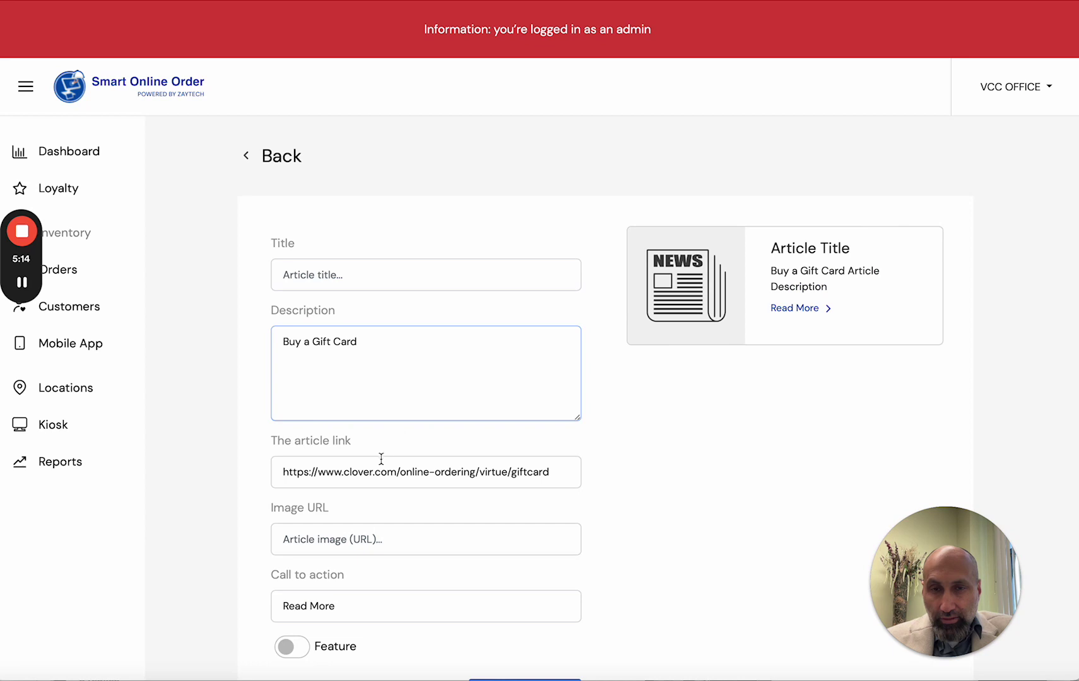
Enter "We offer Digital Gift Cards" as the article title.
{"action": "scroll", "coordinate": [397, 537], "scroll_direction": "down", "scroll_amount": 2}
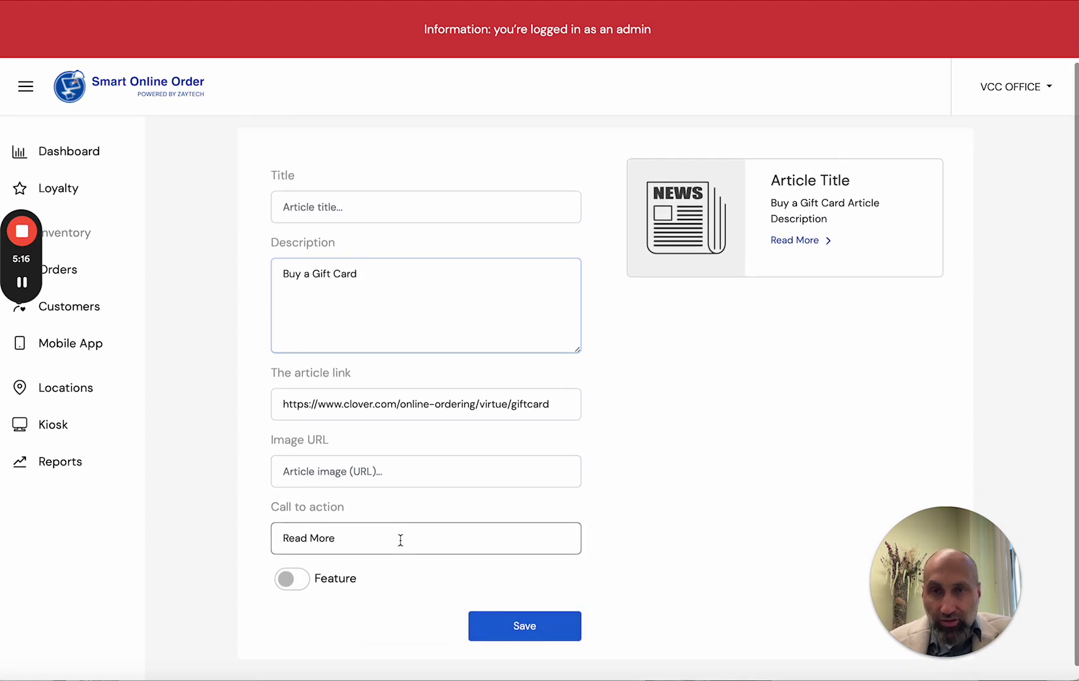
{"action": "scroll", "coordinate": [389, 393], "scroll_direction": "up", "scroll_amount": 2}
{"action": "left_click", "coordinate": [368, 267]}
{"action": "type", "text": "We offer Givf"}
{"action": "key", "text": "BackSpace"}
{"action": "key", "text": "BackSpace"}
{"action": "type", "text": "ft"}
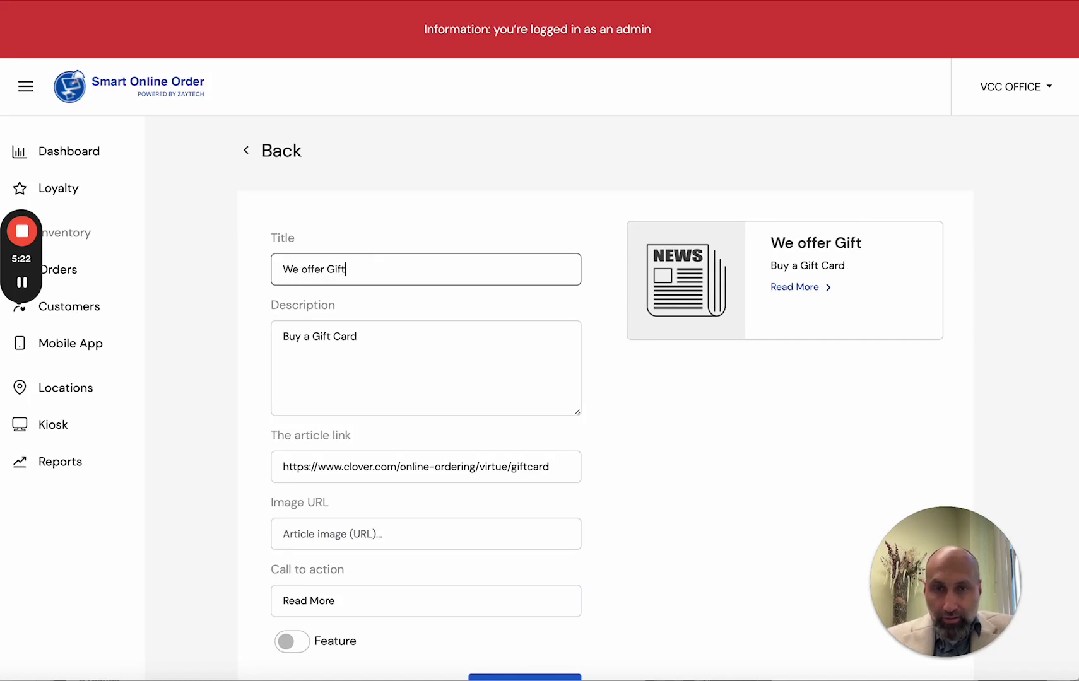
{"action": "key", "text": "BackSpace"}
{"action": "key", "text": "BackSpace"}
{"action": "key", "text": "BackSpace"}
{"action": "key", "text": "BackSpace"}
{"action": "key", "text": "BackSpace"}
{"action": "type", "text": "Digital Gift Cards"}
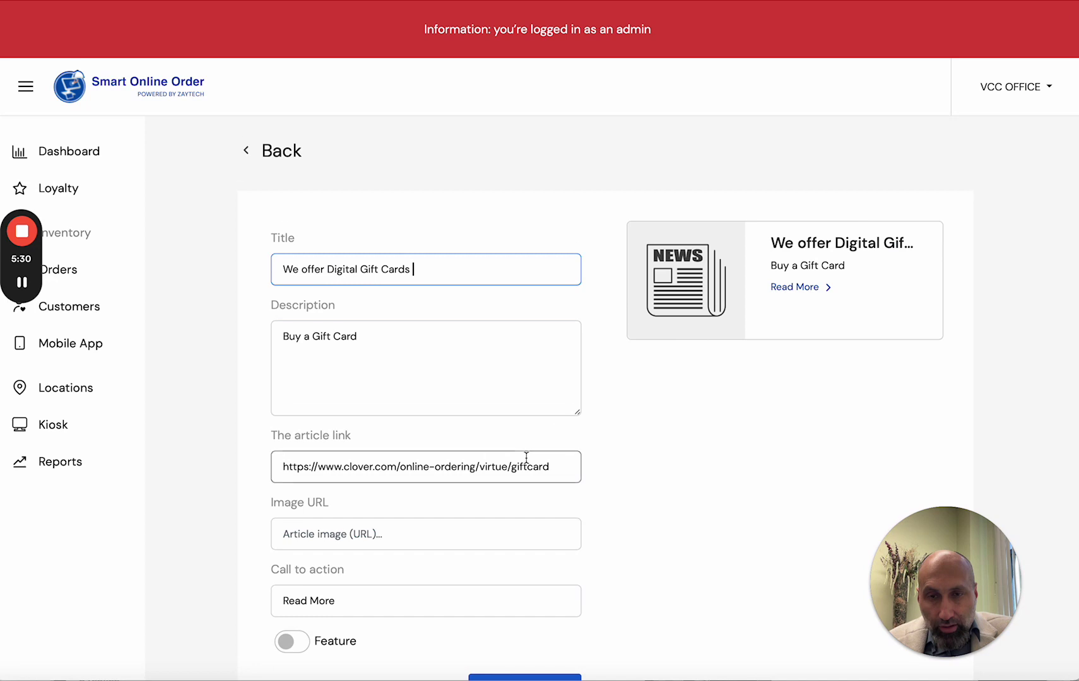
Replace the article's call-to-action text with "Buy Now".
{"action": "scroll", "coordinate": [524, 458], "scroll_direction": "down", "scroll_amount": 1}
{"action": "scroll", "coordinate": [427, 533], "scroll_direction": "down", "scroll_amount": 1}
{"action": "left_click_drag", "start_coordinate": [369, 530], "coordinate": [241, 525]}
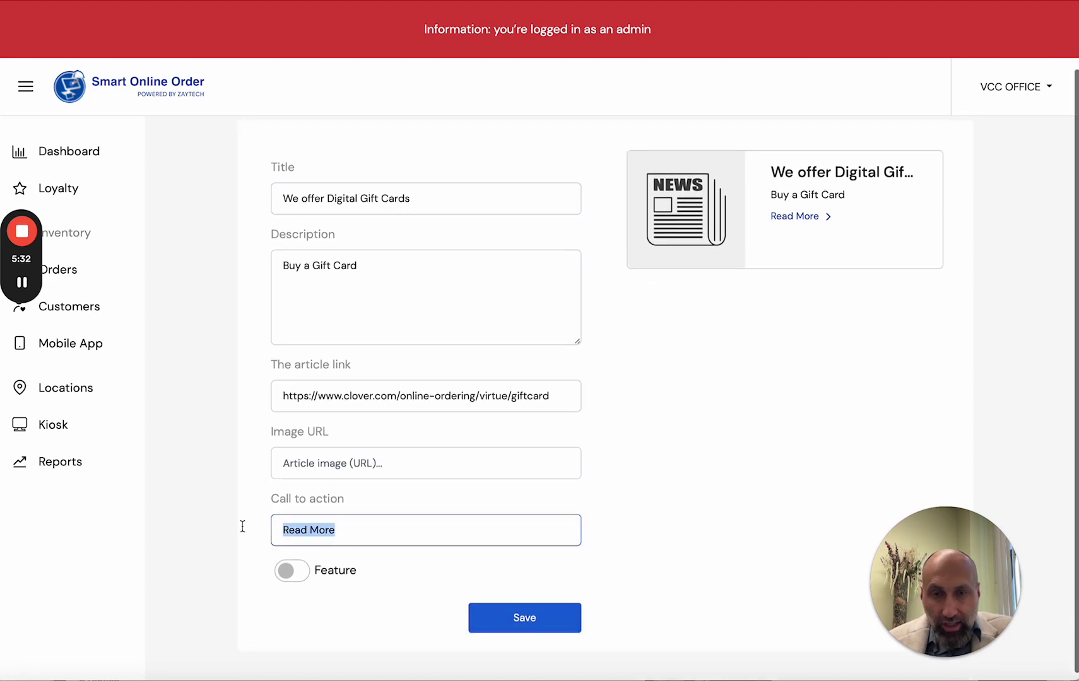
{"action": "type", "text": "Byy"}
{"action": "type", "text": " Now"}
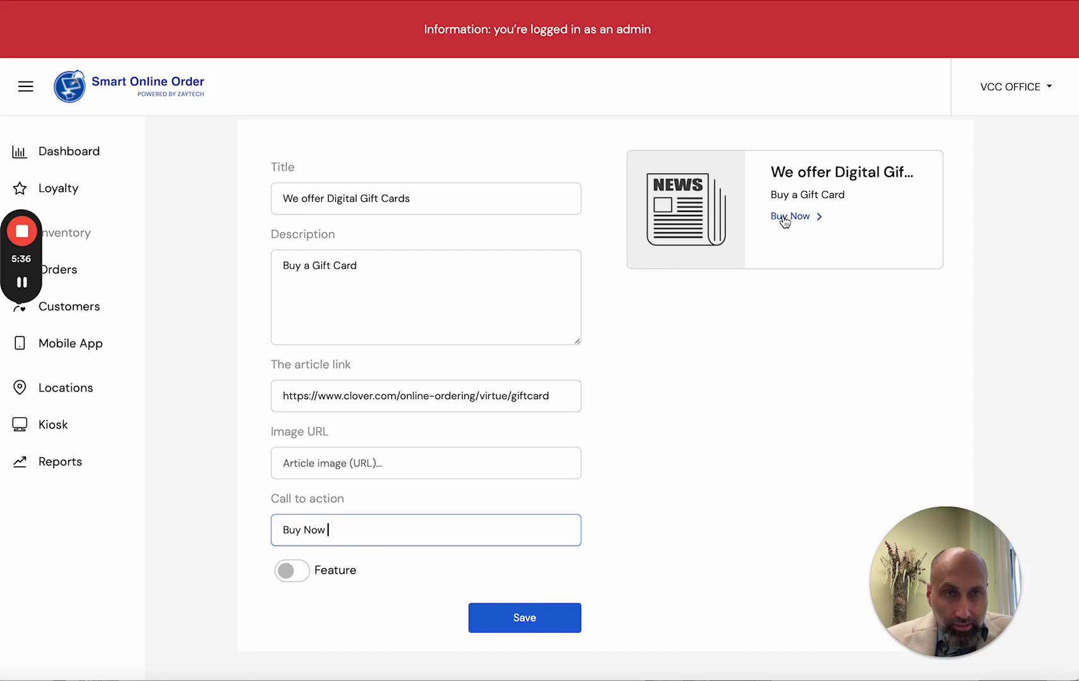
{"action": "left_click", "coordinate": [401, 269]}
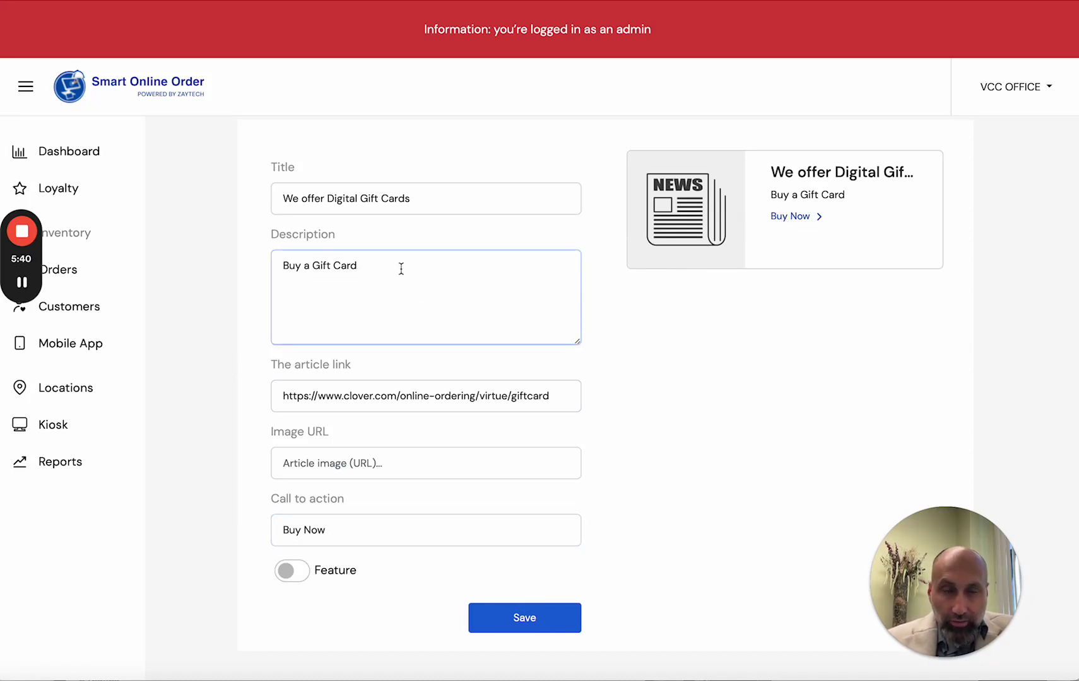
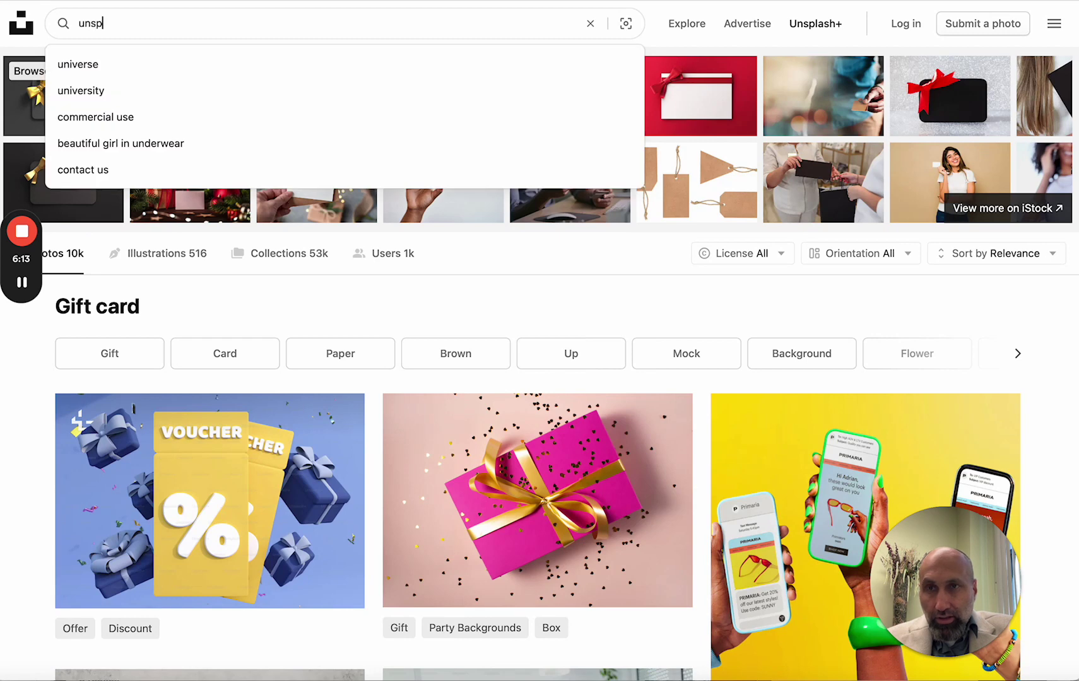
Clear the Unsplash search text, open the site's About page and look through it down to the footer links.
{"action": "left_click_drag", "start_coordinate": [167, 23], "coordinate": [73, 22]}
{"action": "key", "text": "BackSpace"}
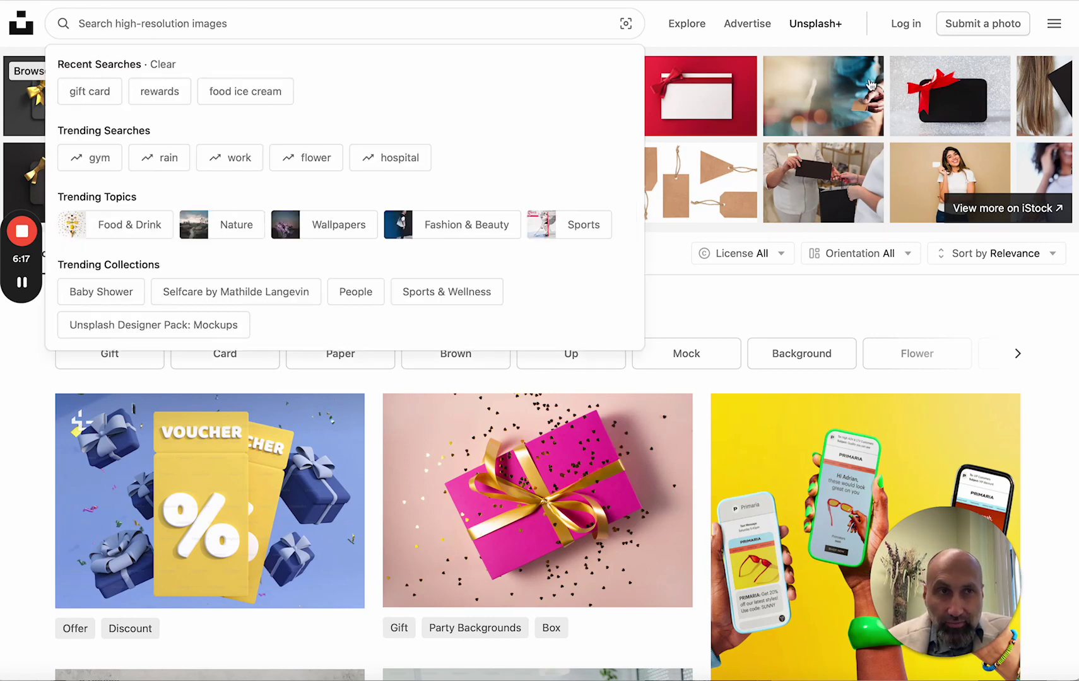
{"action": "left_click", "coordinate": [1053, 23]}
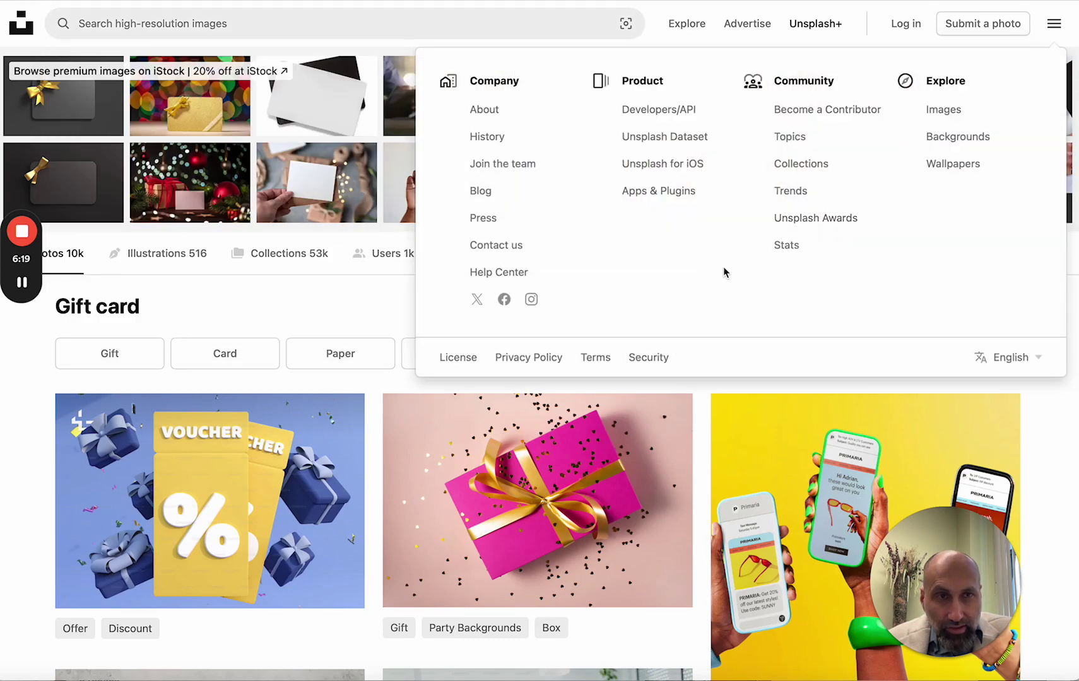
{"action": "scroll", "coordinate": [578, 557], "scroll_direction": "down", "scroll_amount": 20}
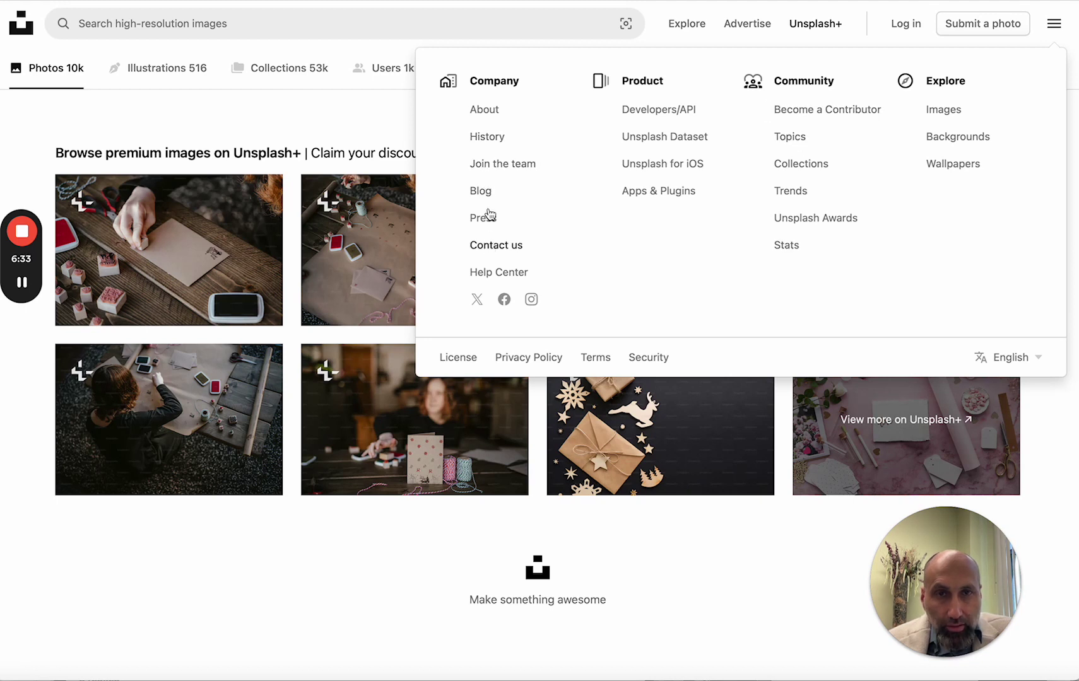
{"action": "left_click", "coordinate": [485, 118]}
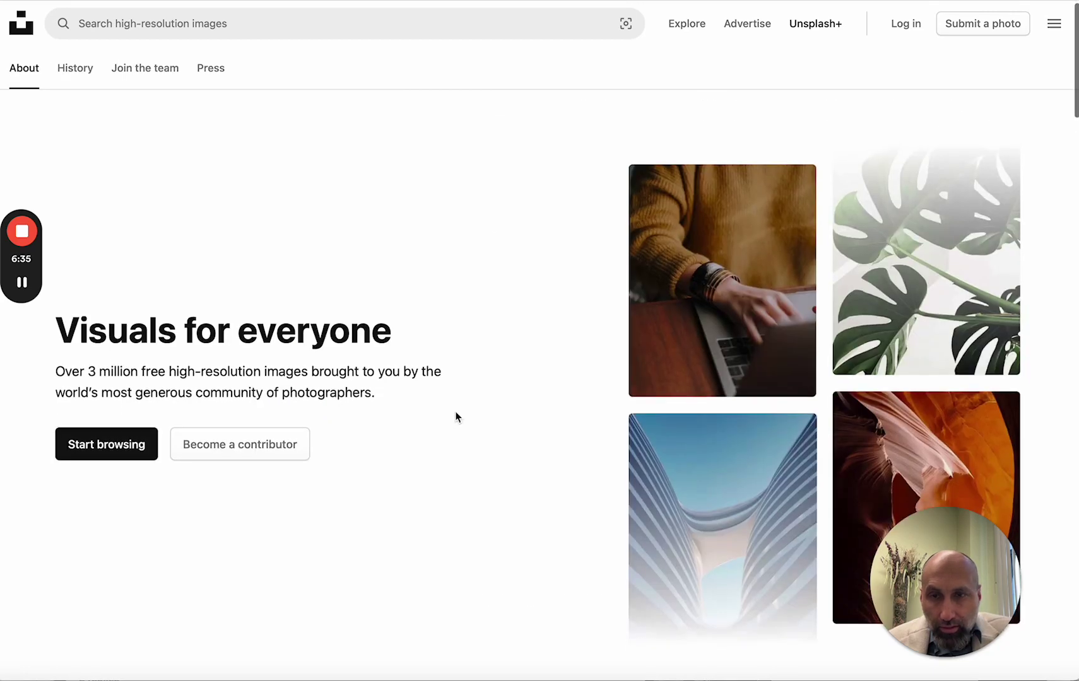
{"action": "scroll", "coordinate": [456, 417], "scroll_direction": "down", "scroll_amount": 15}
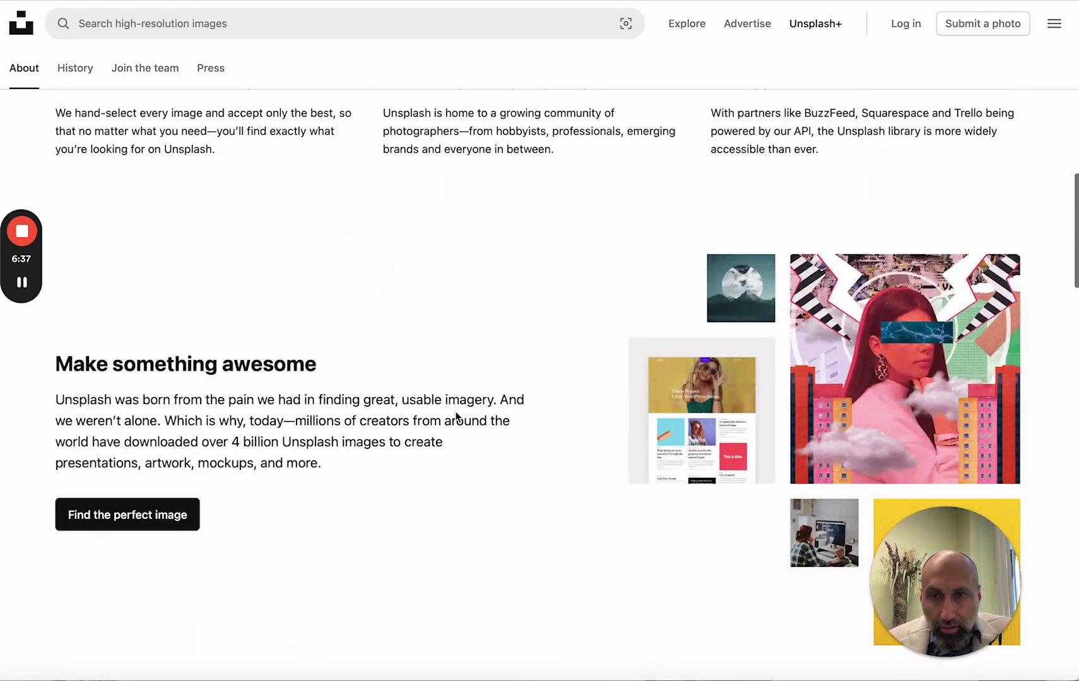
{"action": "scroll", "coordinate": [456, 417], "scroll_direction": "down", "scroll_amount": 8}
{"action": "scroll", "coordinate": [456, 417], "scroll_direction": "down", "scroll_amount": 20}
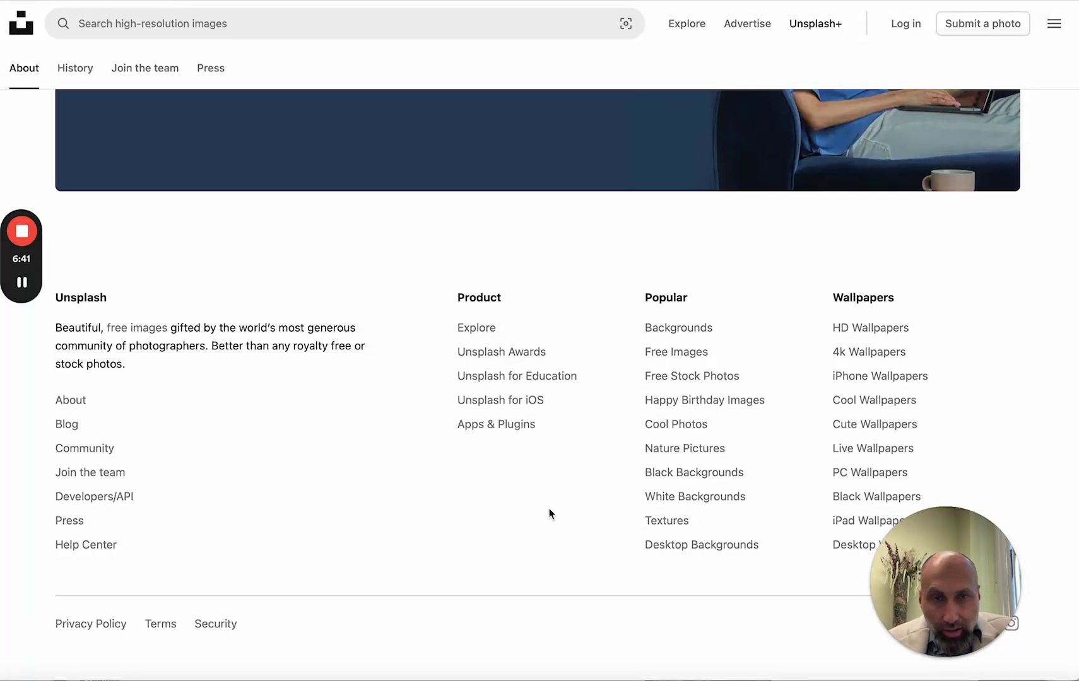
Open the Unsplash Free Images page and examine its statement on who contributes the pictures and how they may be used.
{"action": "left_click", "coordinate": [678, 353]}
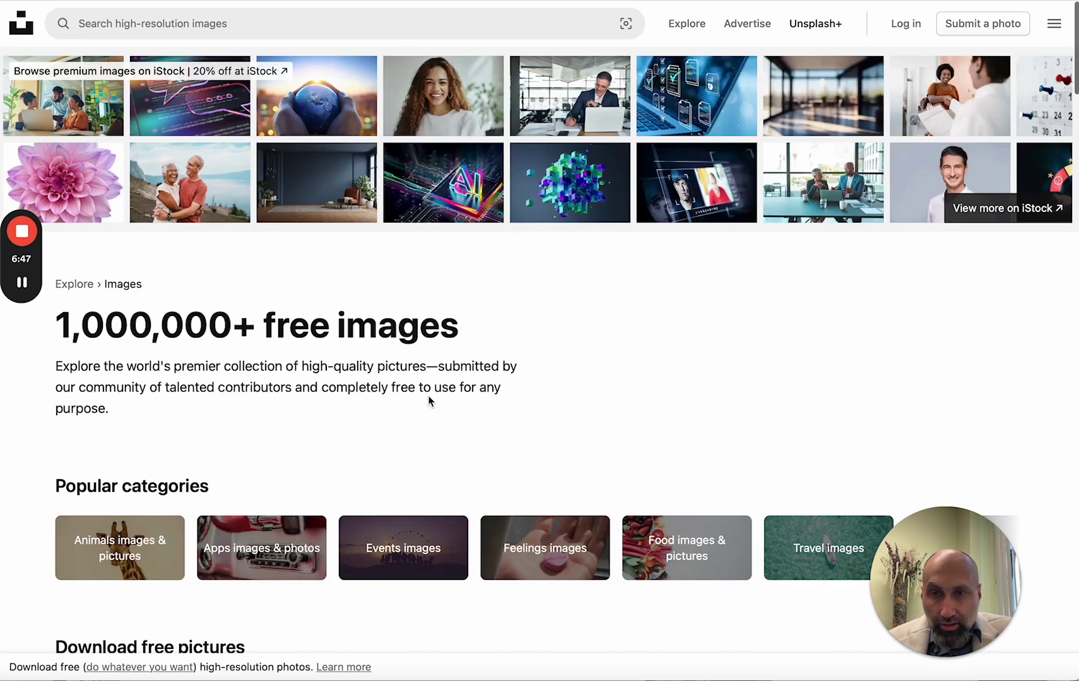
{"action": "double_click", "coordinate": [78, 335]}
{"action": "left_click_drag", "start_coordinate": [79, 386], "coordinate": [189, 377]}
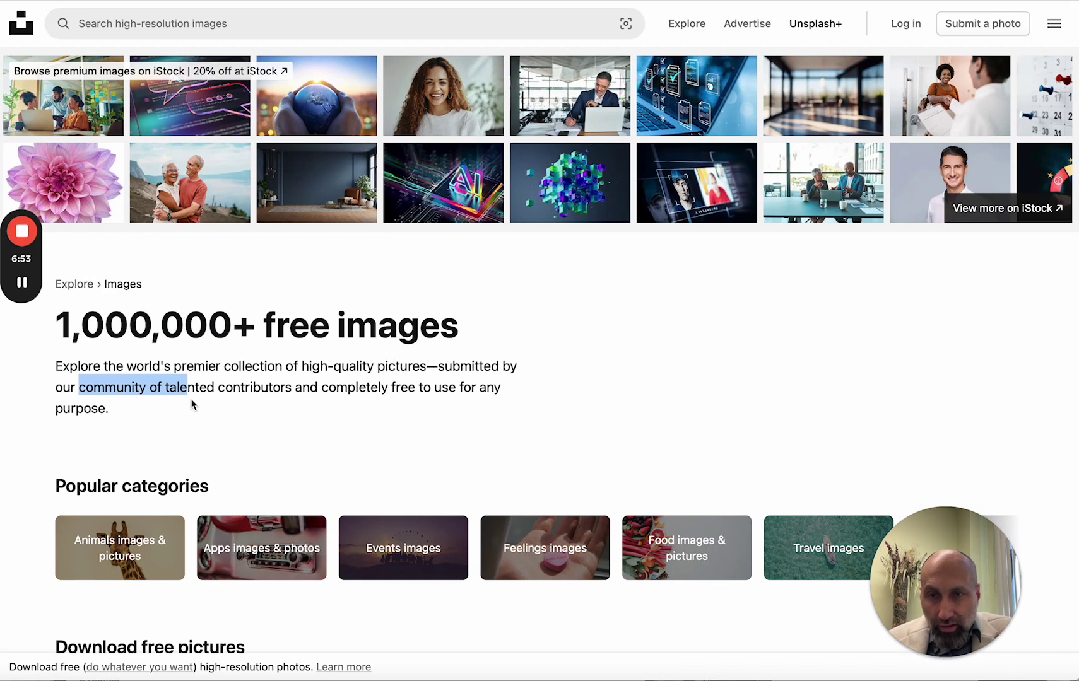
{"action": "left_click_drag", "start_coordinate": [319, 386], "coordinate": [384, 386]}
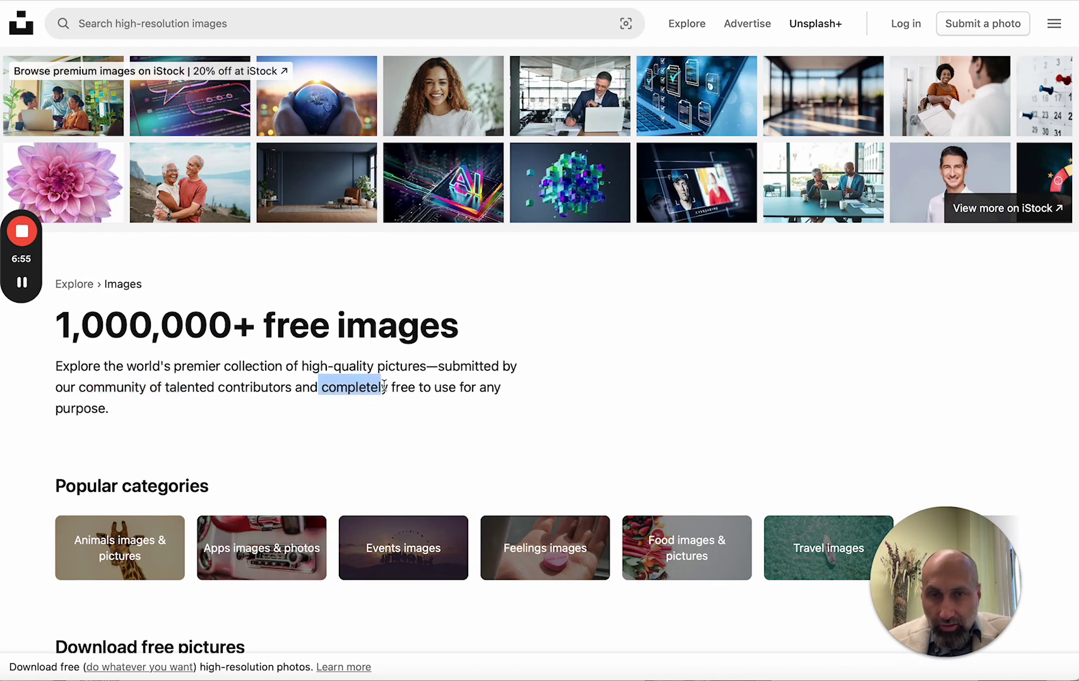
{"action": "scroll", "coordinate": [423, 421], "scroll_direction": "down", "scroll_amount": 8}
{"action": "scroll", "coordinate": [424, 421], "scroll_direction": "up", "scroll_amount": 8}
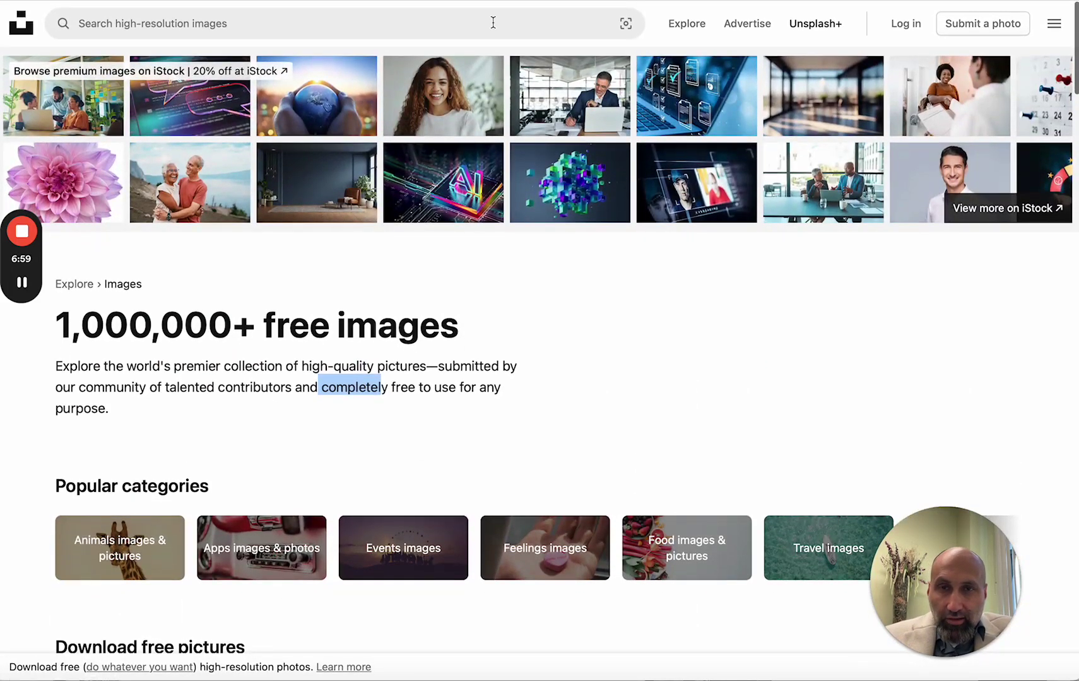
Search Unsplash for "gift cards".
{"action": "left_click", "coordinate": [199, 25]}
{"action": "type", "text": "fift"}
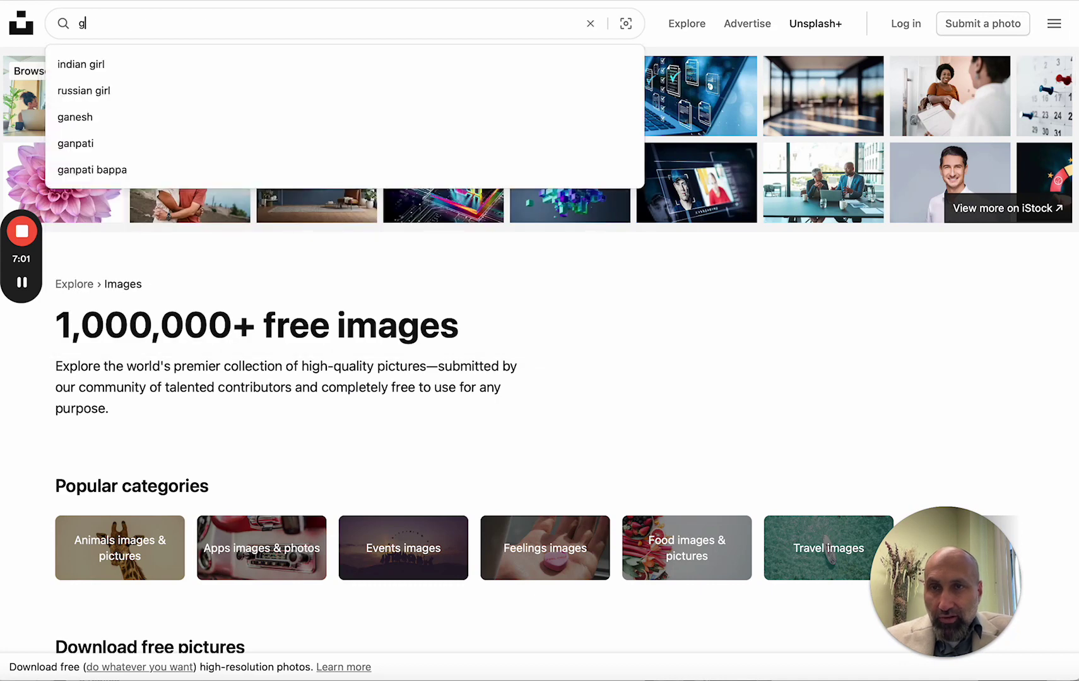
{"action": "key", "text": "BackSpace"}
{"action": "key", "text": "BackSpace"}
{"action": "key", "text": "BackSpace"}
{"action": "key", "text": "BackSpace"}
{"action": "type", "text": "gift cards"}
{"action": "key", "text": "Return"}
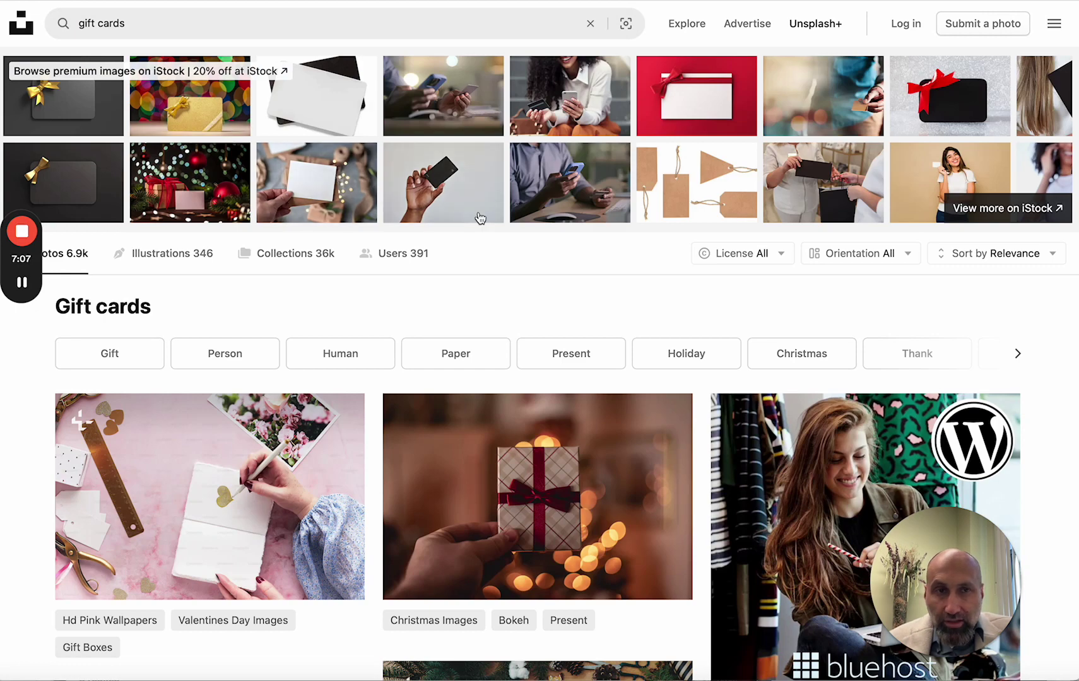
Open the photo of a hand holding a plaid gift box with a red ribbon and copy its image address.
{"action": "scroll", "coordinate": [496, 327], "scroll_direction": "up", "scroll_amount": 2}
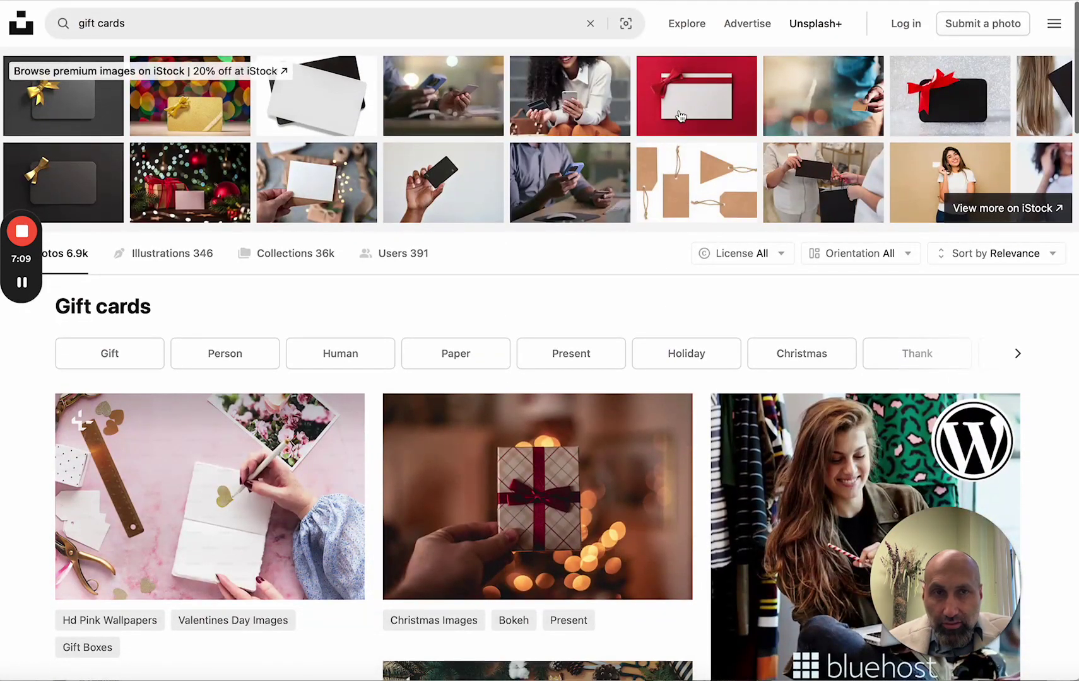
{"action": "scroll", "coordinate": [540, 356], "scroll_direction": "down", "scroll_amount": 3}
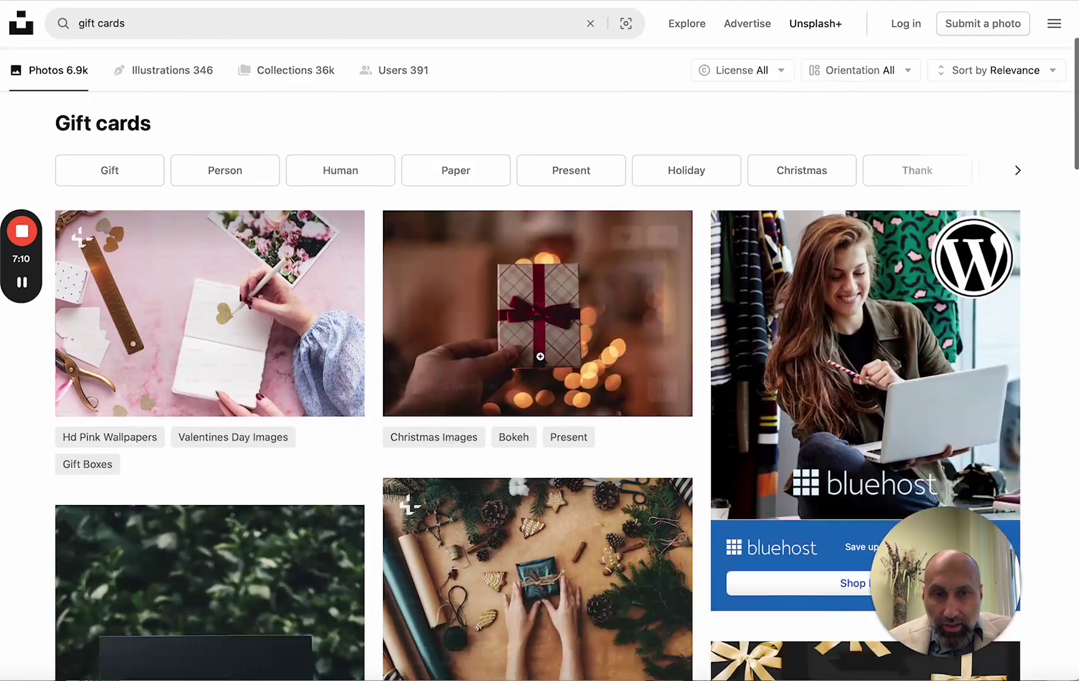
{"action": "left_click", "coordinate": [540, 318]}
{"action": "right_click", "coordinate": [549, 334]}
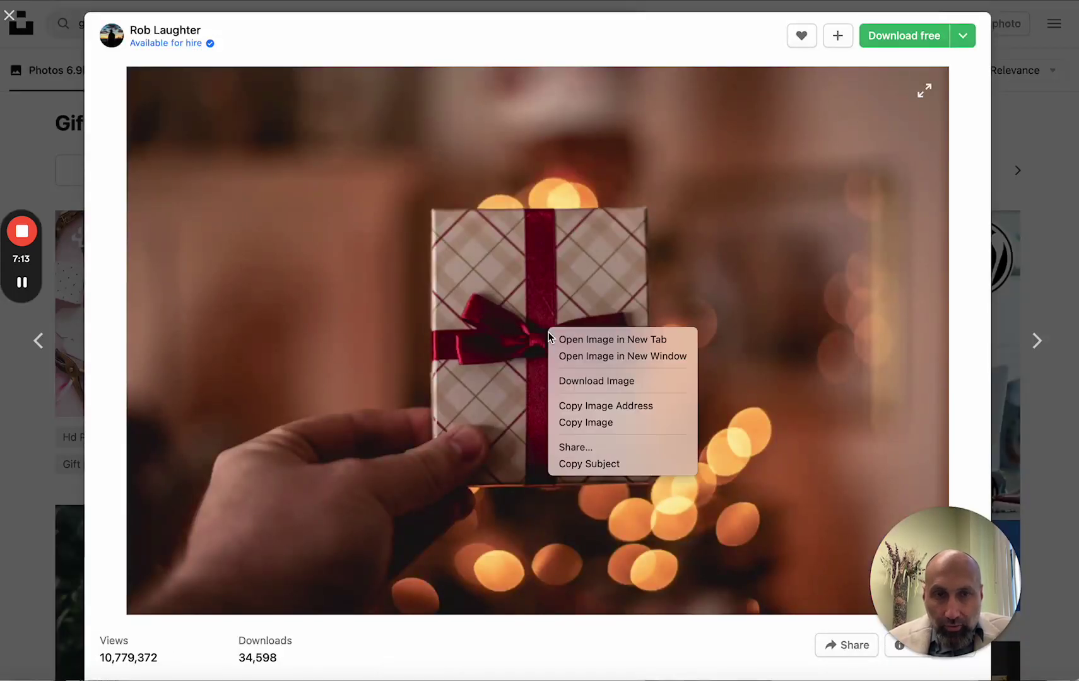
{"action": "left_click", "coordinate": [576, 406]}
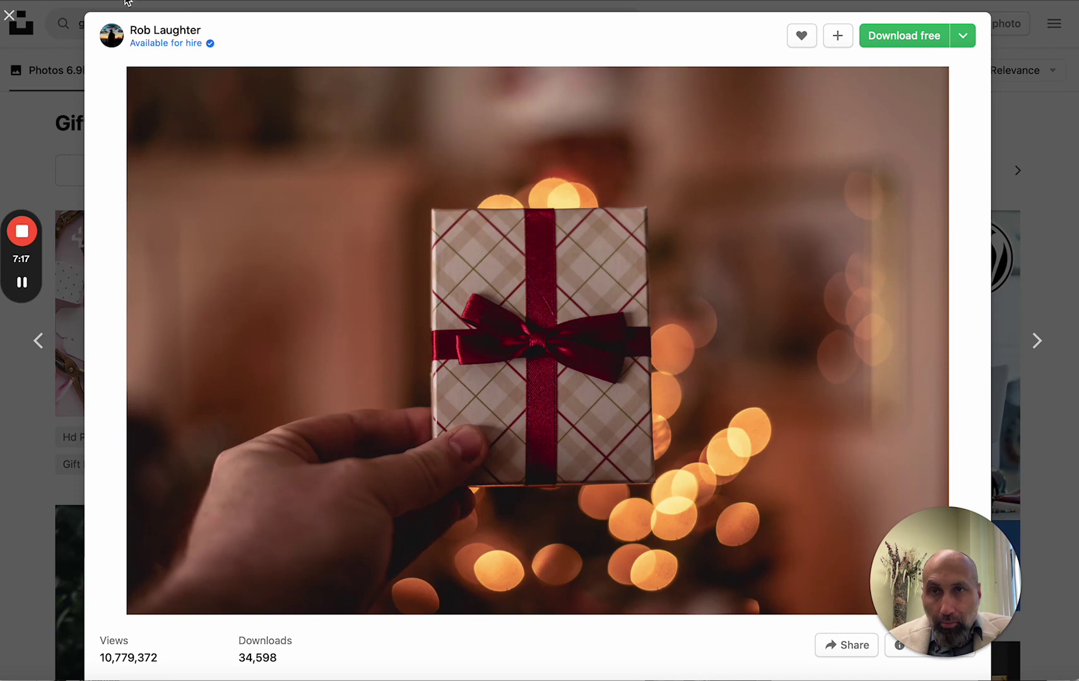
Switch back to the Smart Online Order article form and paste the copied photo address as the image URL.
{"action": "key", "text": "super+Tab"}
{"action": "left_click", "coordinate": [302, 458]}
{"action": "right_click", "coordinate": [303, 454]}
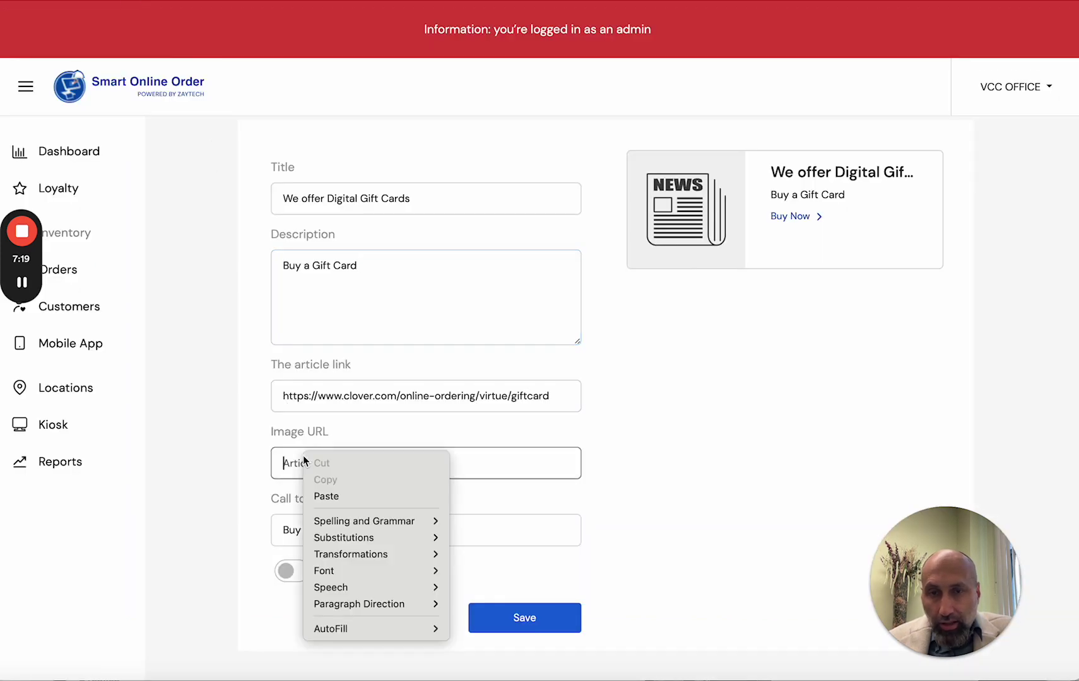
{"action": "left_click", "coordinate": [326, 496]}
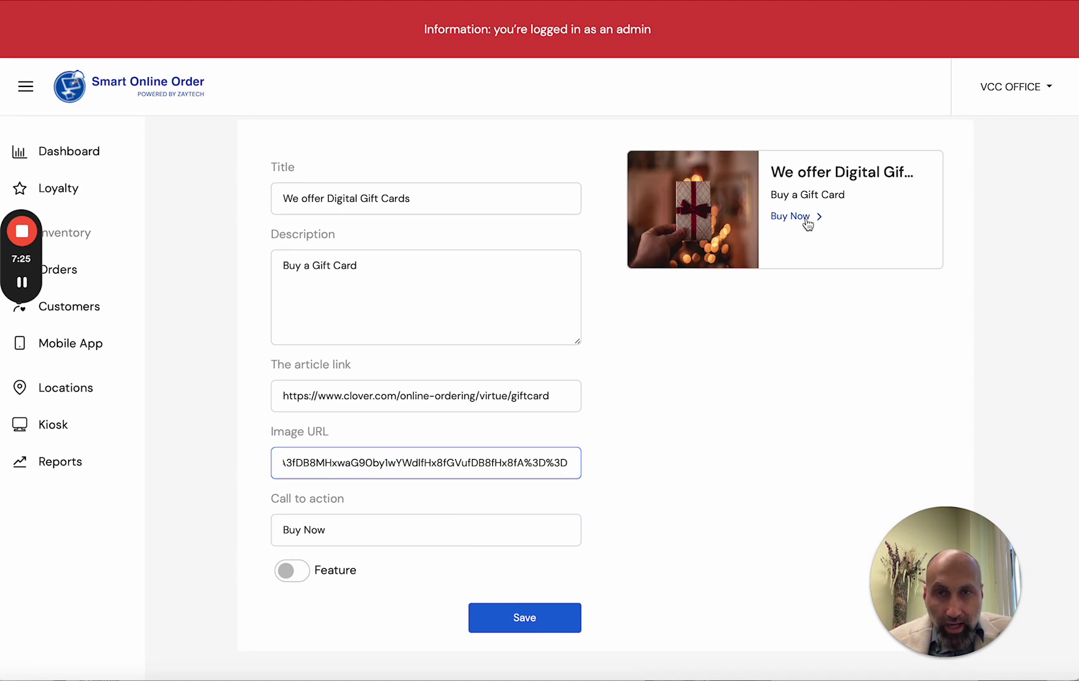
Mark the "We offer Digital Gift Cards" article as featured and save it to the article list.
{"action": "scroll", "coordinate": [717, 443], "scroll_direction": "down", "scroll_amount": 1}
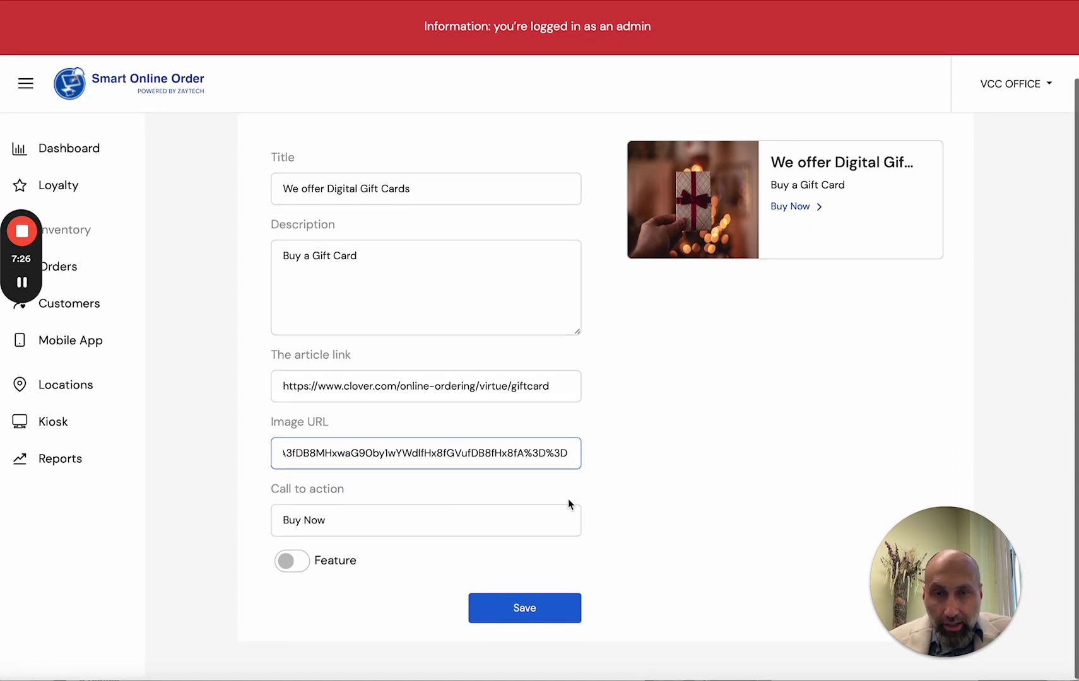
{"action": "left_click", "coordinate": [293, 568]}
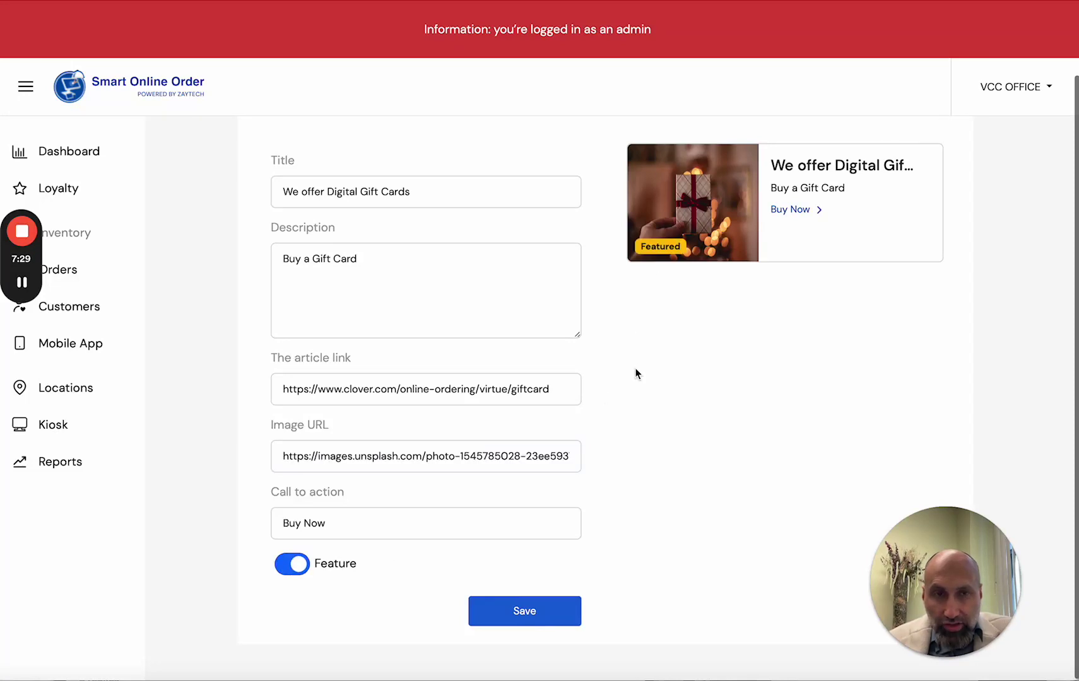
{"action": "left_click", "coordinate": [518, 608]}
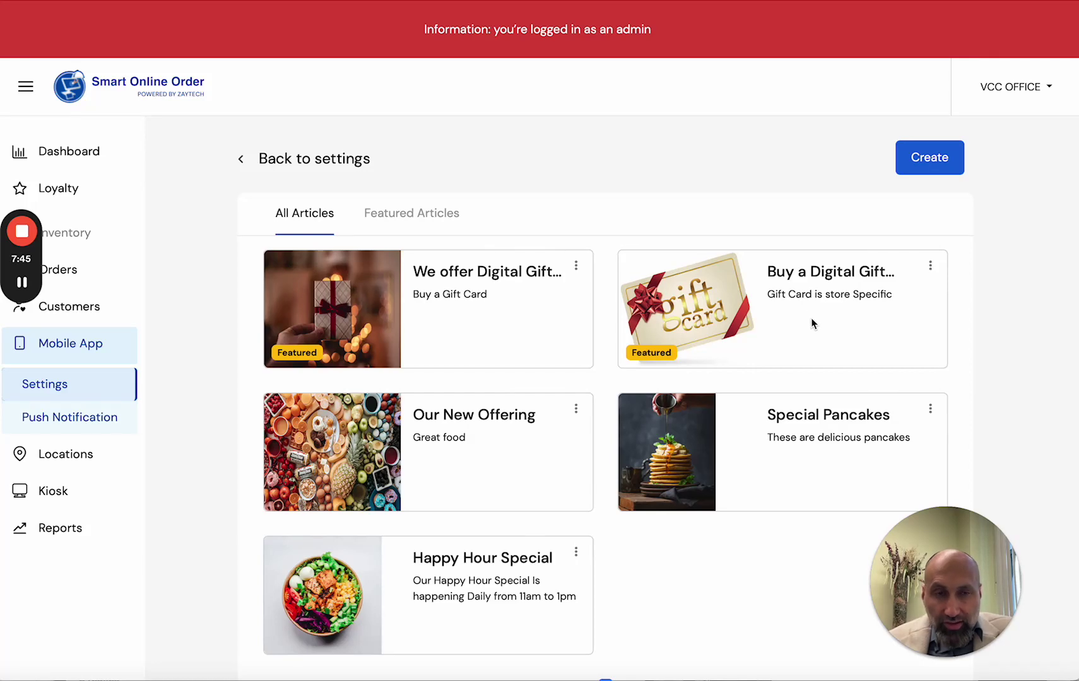
{"action": "scroll", "coordinate": [593, 385], "scroll_direction": "down", "scroll_amount": 1}
{"action": "scroll", "coordinate": [593, 382], "scroll_direction": "up", "scroll_amount": 1}
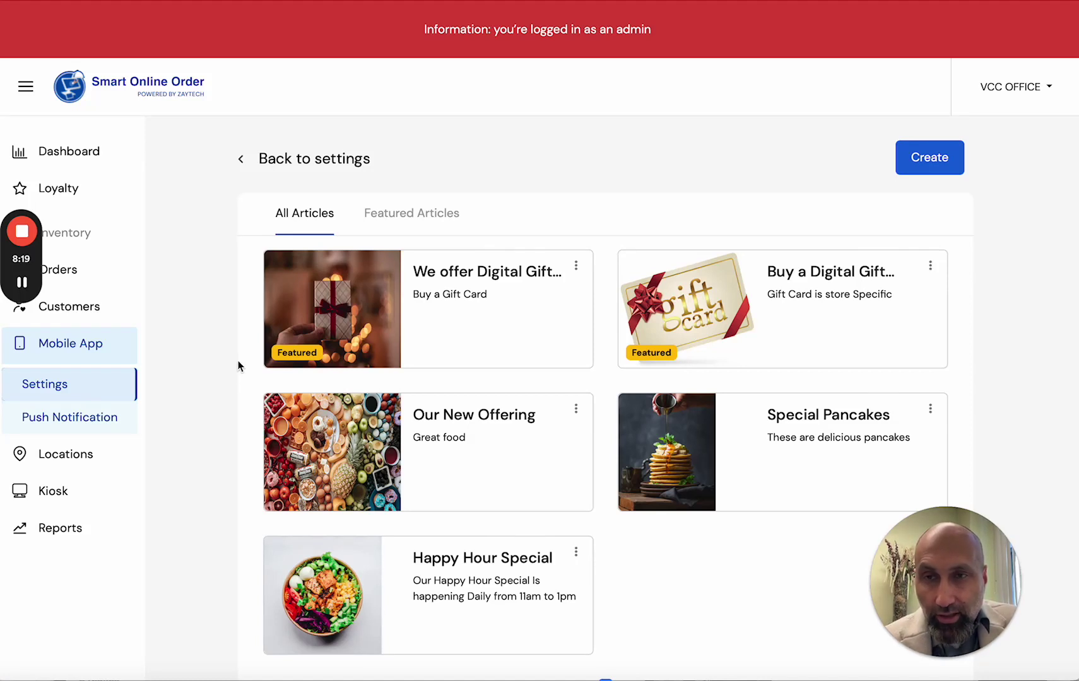
Switch to the WordPress Clover Orders settings and examine the New (Beta) Checkout Page option.
{"action": "mouse_move", "coordinate": [22, 291]}
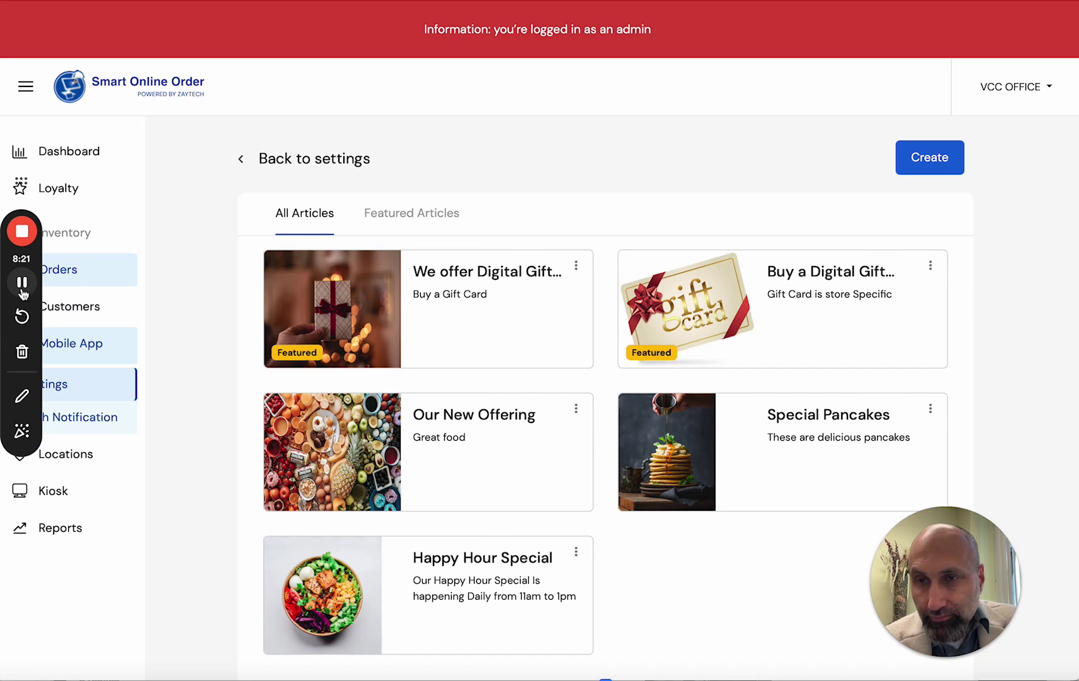
{"action": "key", "text": "ctrl+Tab"}
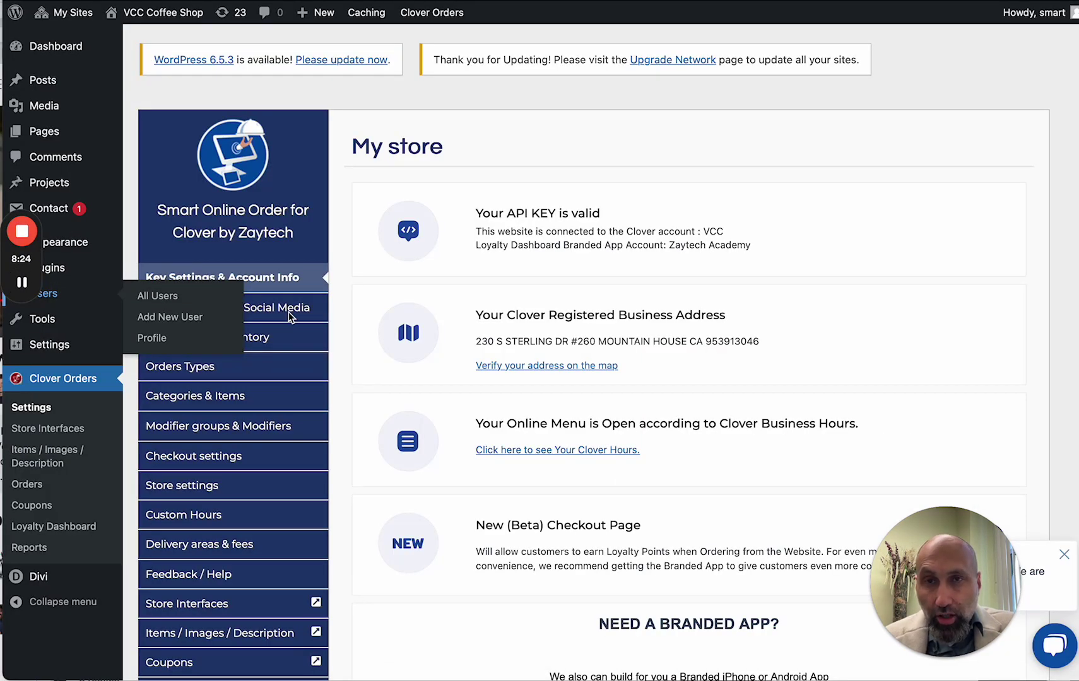
{"action": "scroll", "coordinate": [339, 316], "scroll_direction": "down", "scroll_amount": 5}
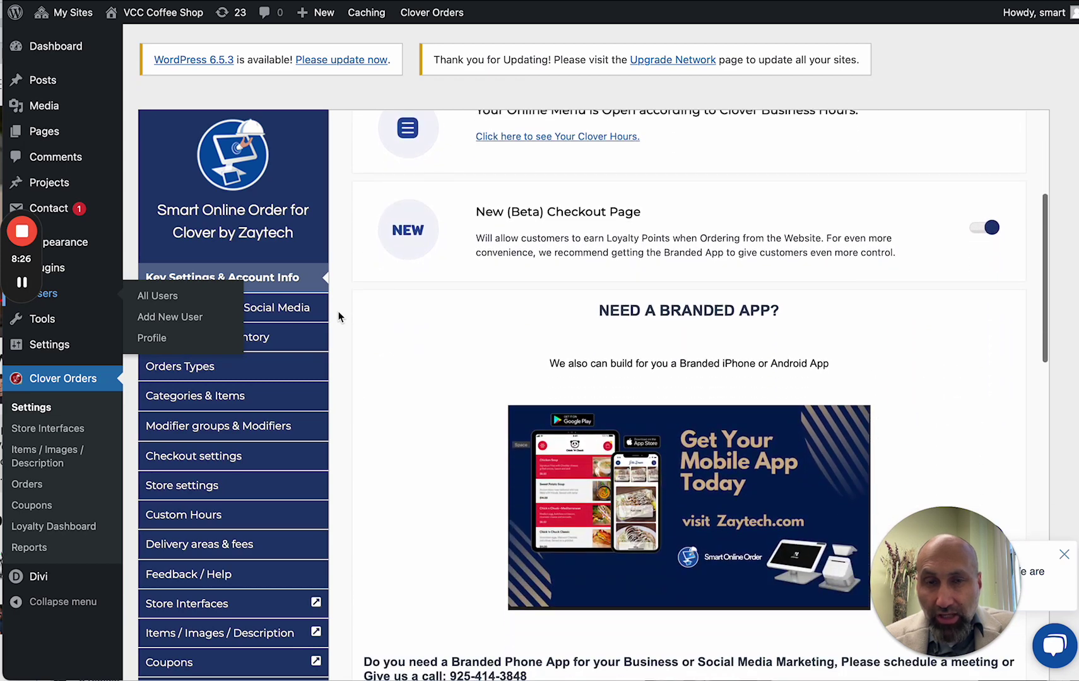
{"action": "scroll", "coordinate": [485, 347], "scroll_direction": "up", "scroll_amount": 2}
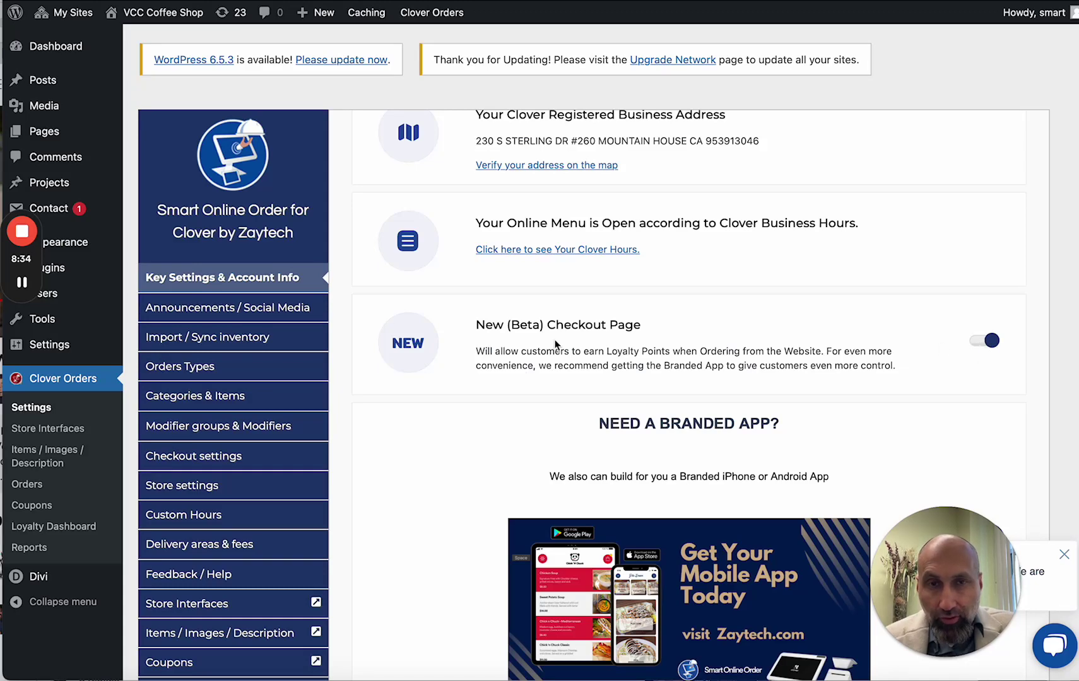
{"action": "scroll", "coordinate": [556, 345], "scroll_direction": "down", "scroll_amount": 1}
{"action": "scroll", "coordinate": [555, 345], "scroll_direction": "up", "scroll_amount": 1}
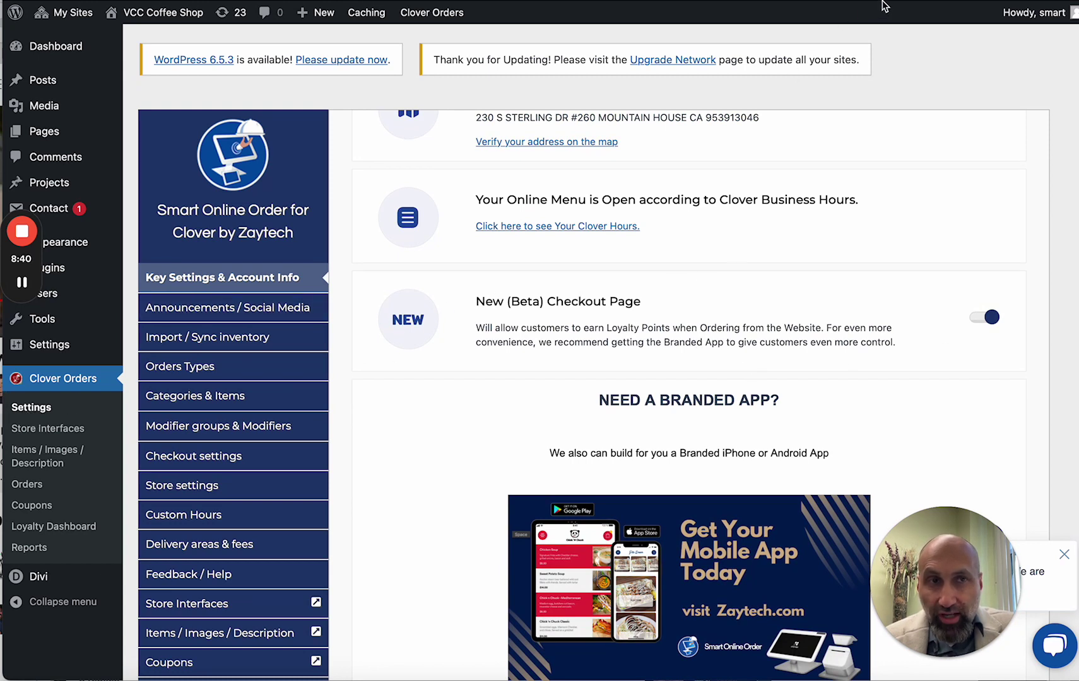
Switch to the store's ordering page, check out the Small Burger Ñiño as a guest and choose Pay Using Gift Card.
{"action": "key", "text": "super+Tab"}
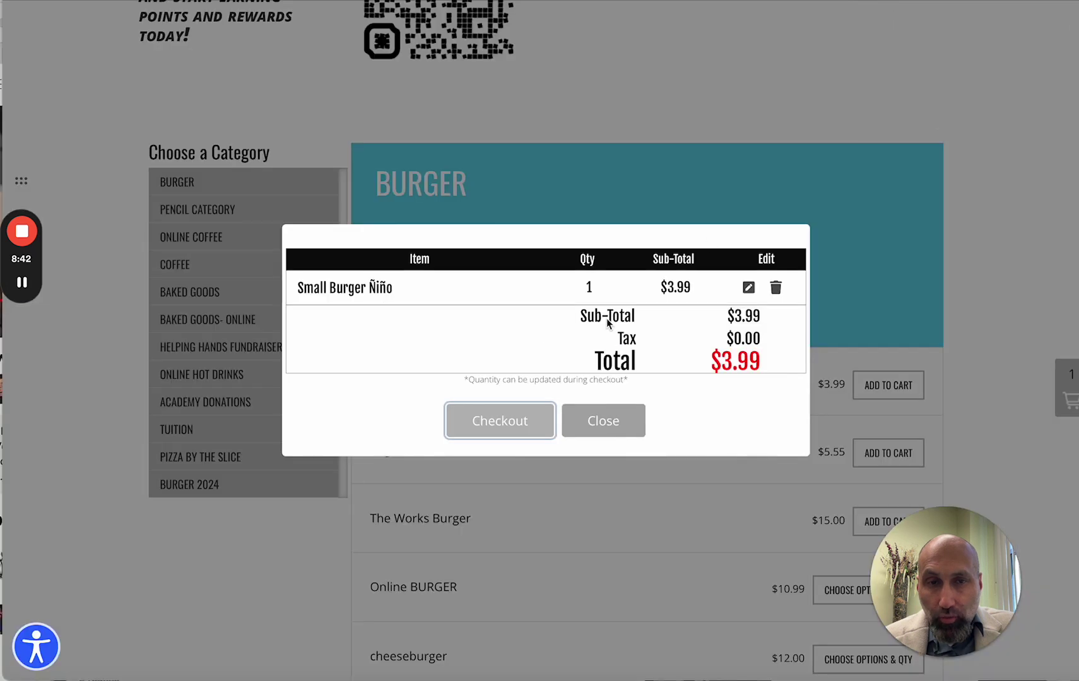
{"action": "left_click", "coordinate": [510, 422]}
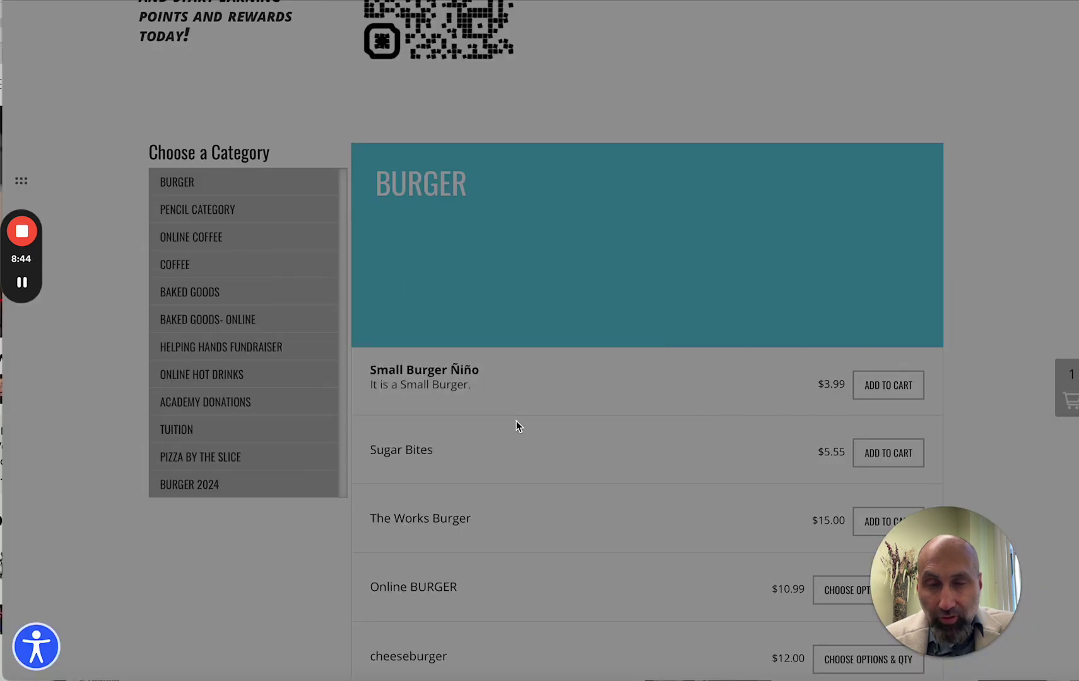
{"action": "scroll", "coordinate": [271, 475], "scroll_direction": "down", "scroll_amount": 5}
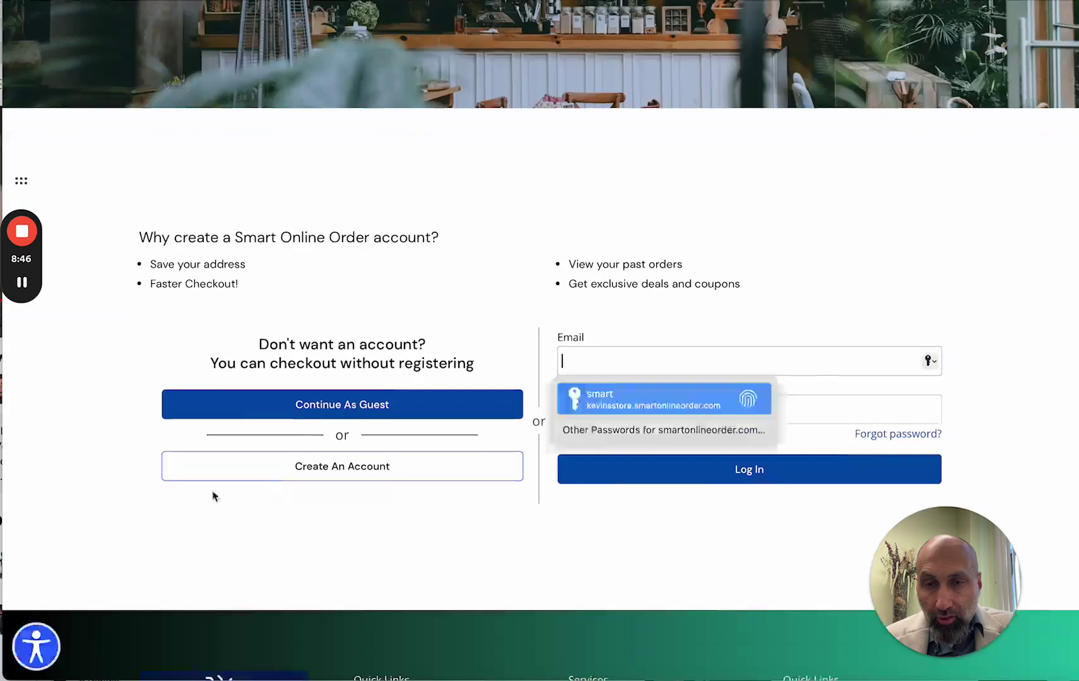
{"action": "left_click", "coordinate": [222, 416]}
{"action": "scroll", "coordinate": [176, 529], "scroll_direction": "down", "scroll_amount": 3}
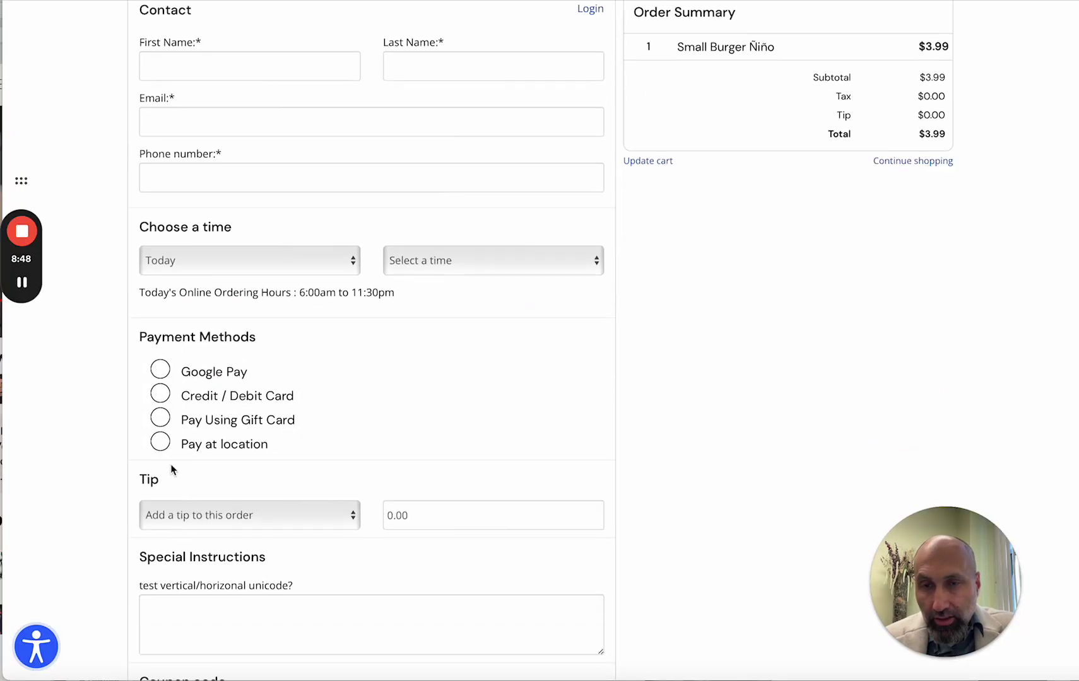
{"action": "left_click", "coordinate": [161, 424]}
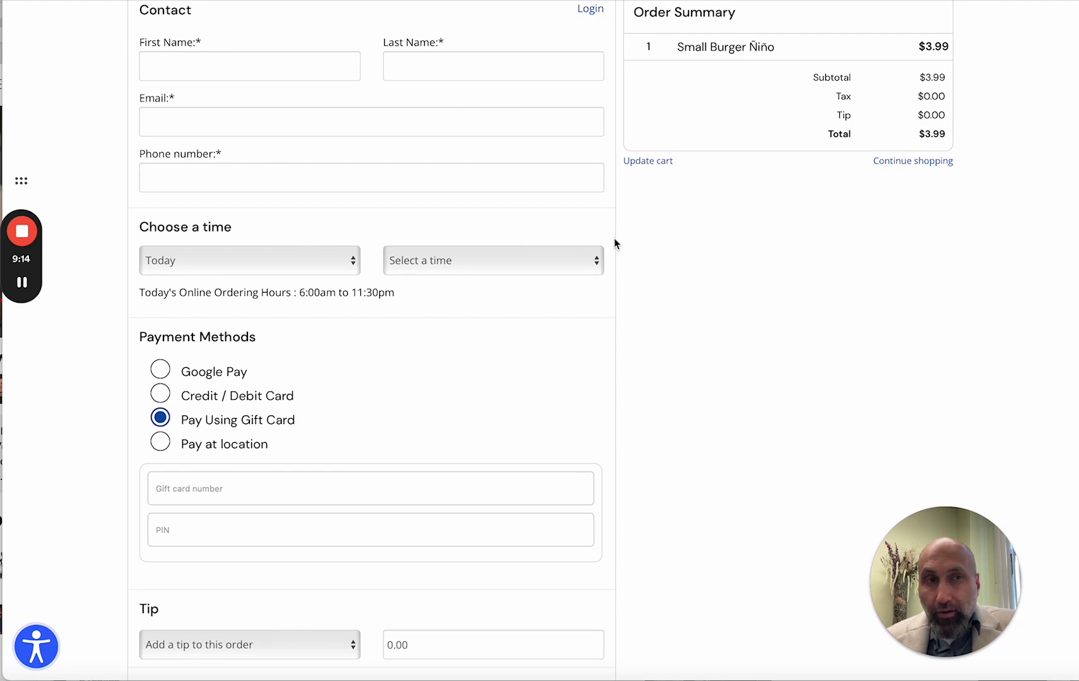
{"action": "scroll", "coordinate": [629, 320], "scroll_direction": "up", "scroll_amount": 7}
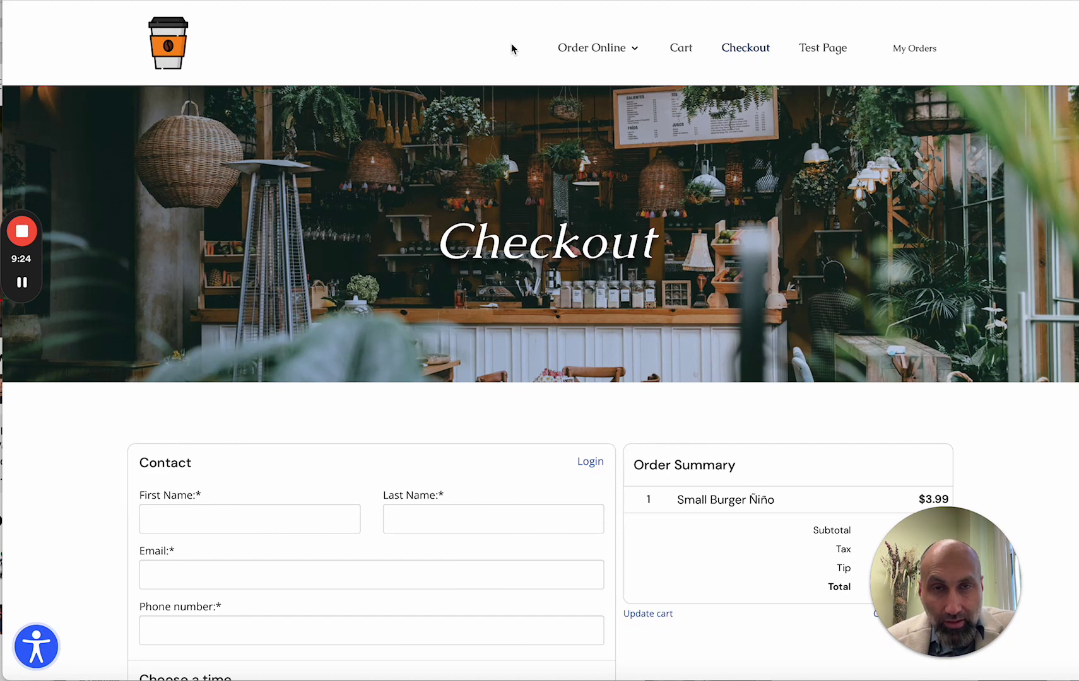
{"action": "scroll", "coordinate": [485, 260], "scroll_direction": "down", "scroll_amount": 5}
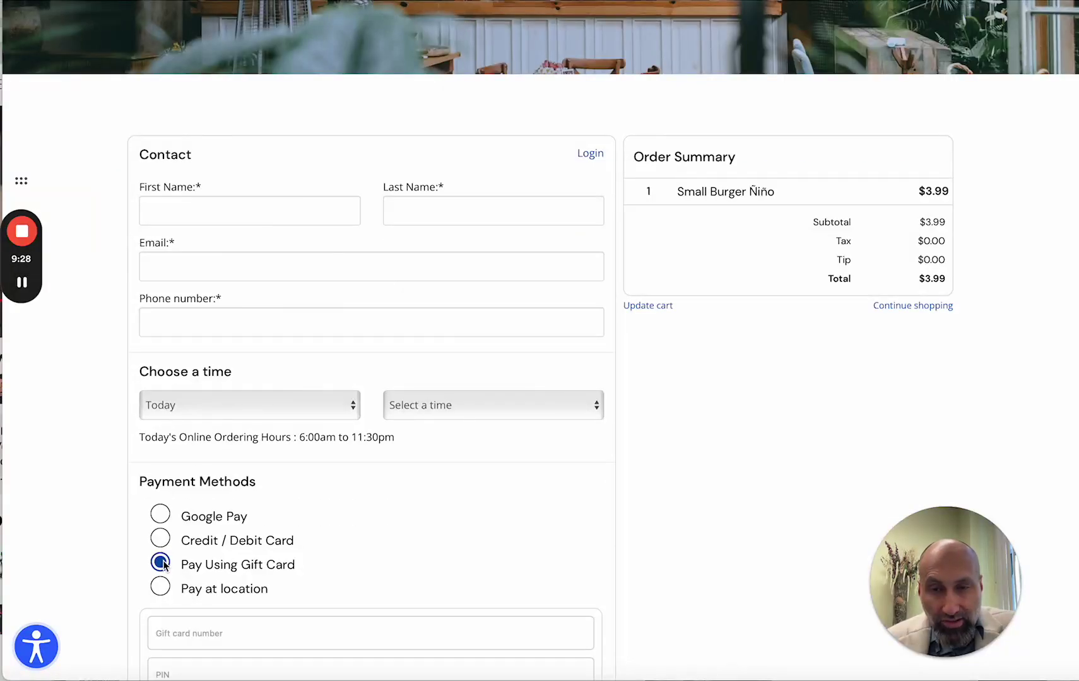
{"action": "scroll", "coordinate": [435, 536], "scroll_direction": "up", "scroll_amount": 5}
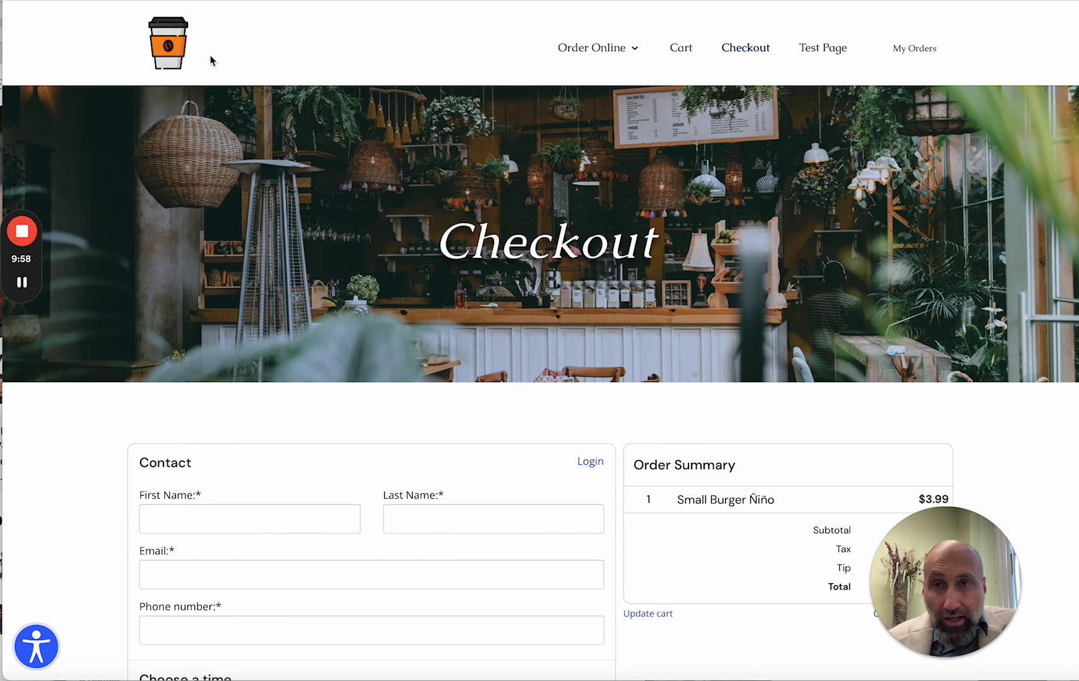
Try extending the "We offer Digital Gift Cards" description with ". Can only be used at donut Shop #1" and leave the article without saving.
{"action": "left_click", "coordinate": [133, 1]}
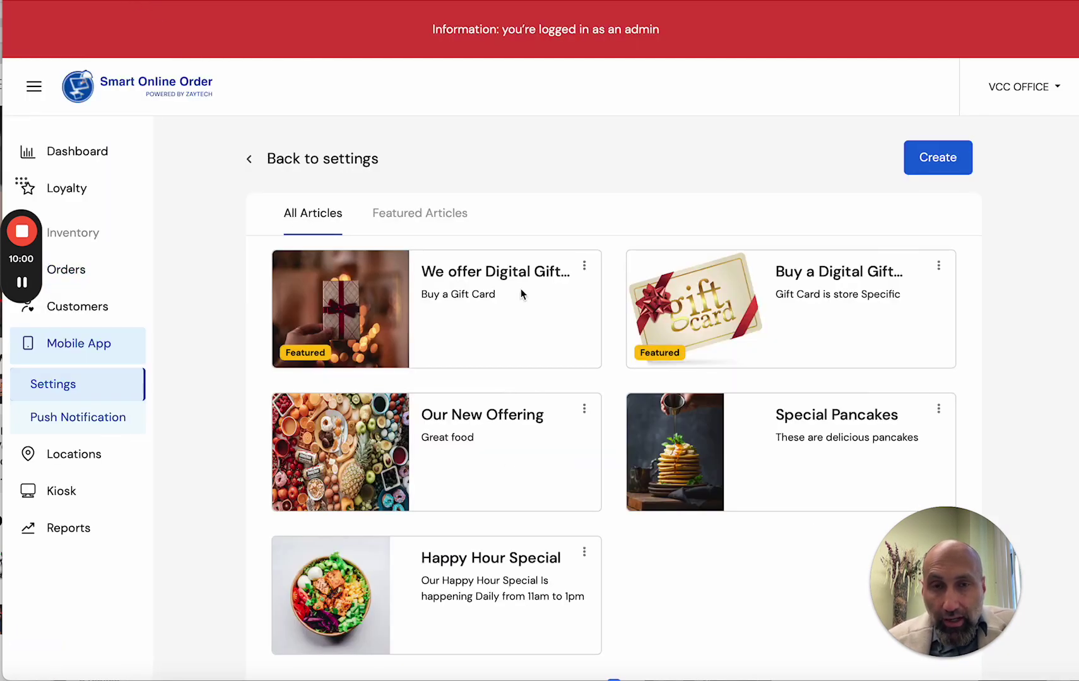
{"action": "left_click", "coordinate": [584, 267]}
{"action": "left_click", "coordinate": [586, 297]}
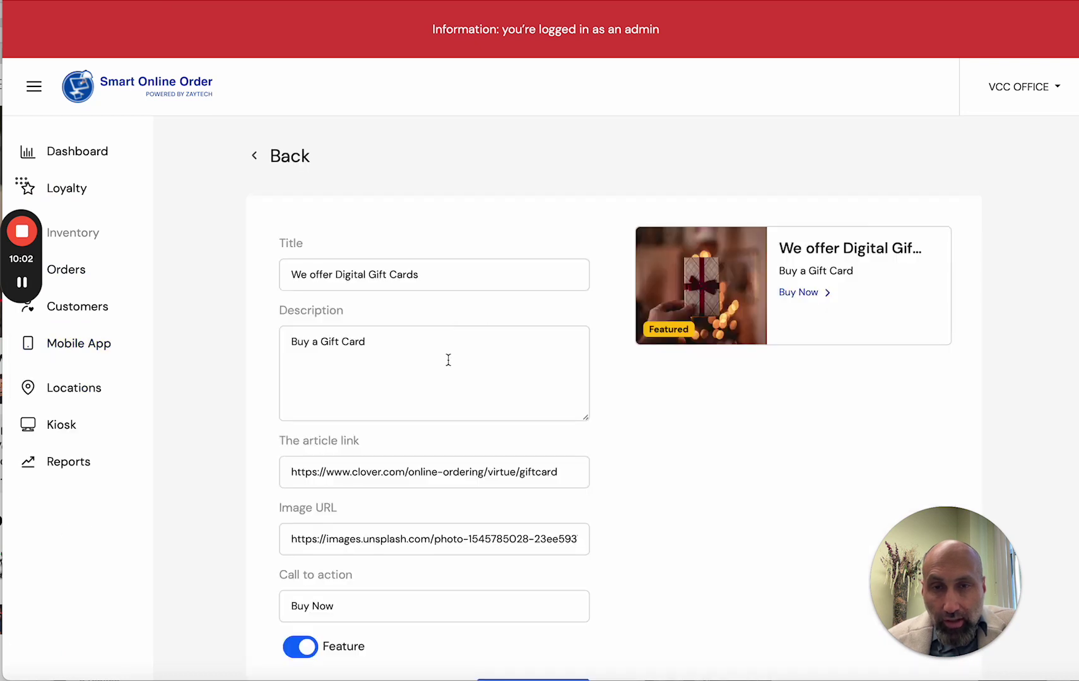
{"action": "left_click", "coordinate": [405, 363]}
{"action": "type", "text": ". Can only be used "}
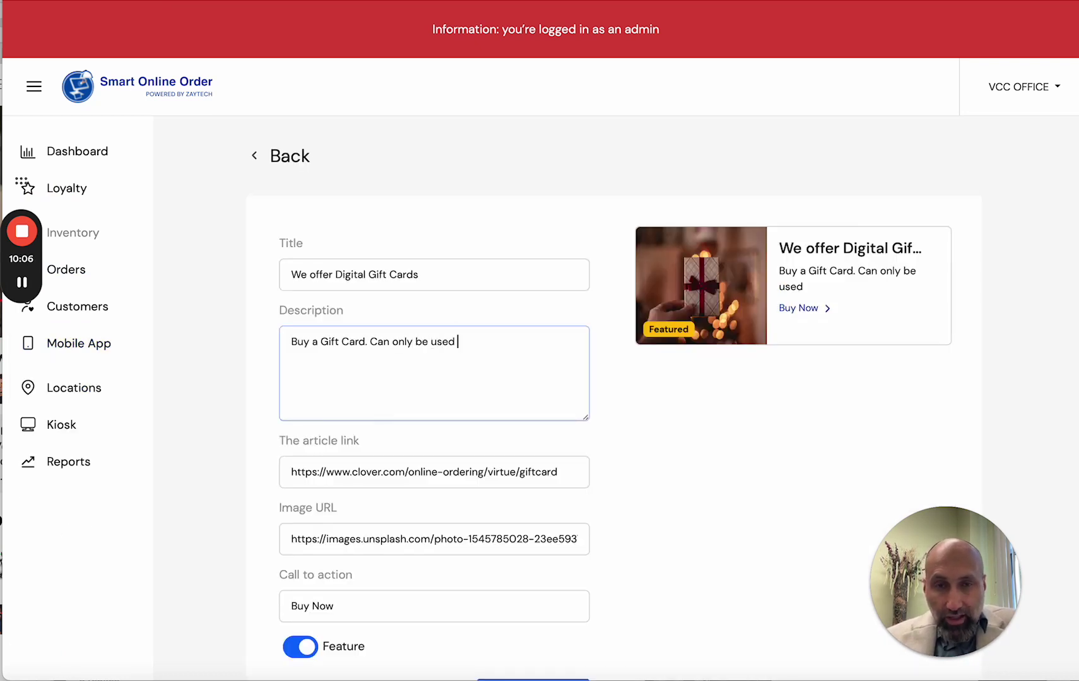
{"action": "type", "text": "at donut S"}
{"action": "type", "text": "hop"}
{"action": "key", "text": "BackSpace"}
{"action": "type", "text": "op "}
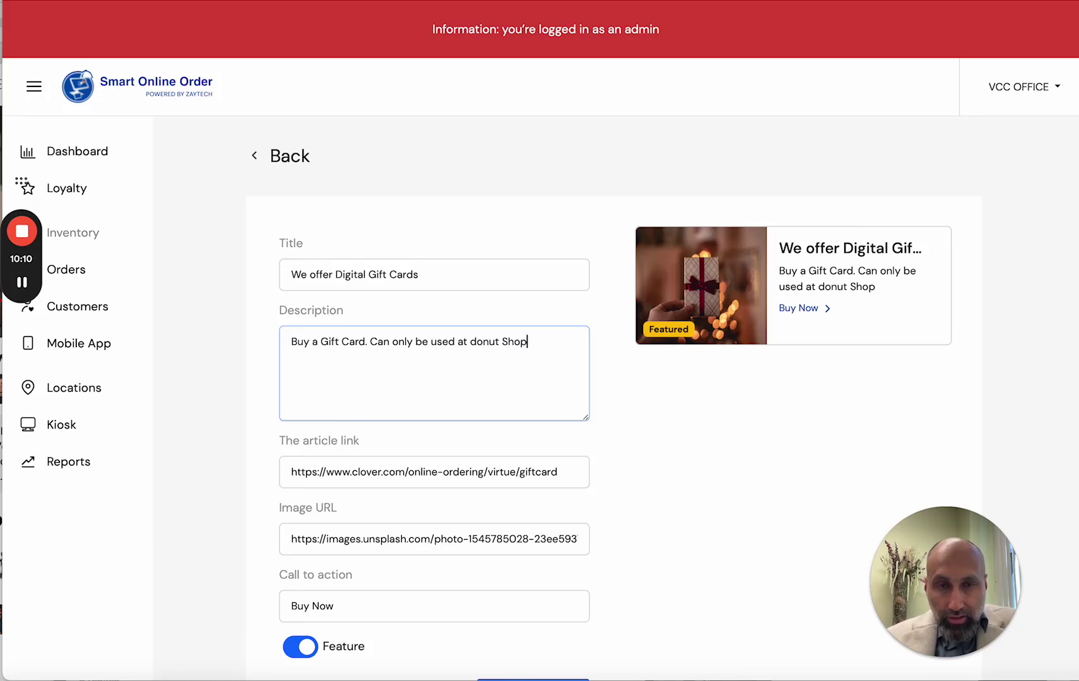
{"action": "type", "text": "#12"}
{"action": "key", "text": "BackSpace"}
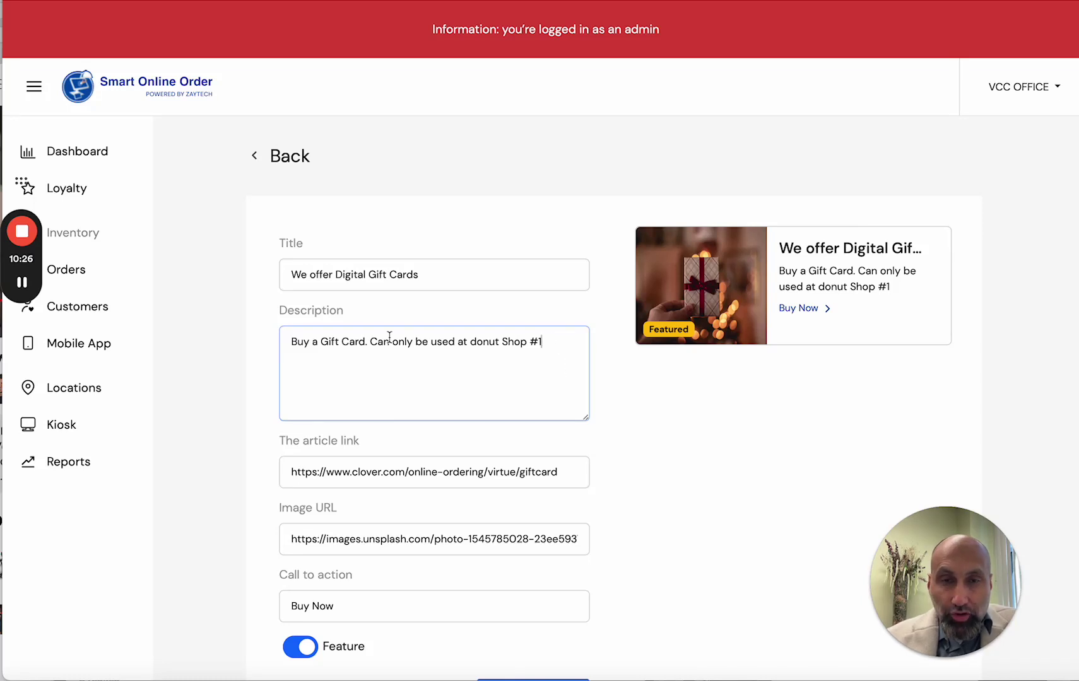
{"action": "left_click", "coordinate": [254, 155]}
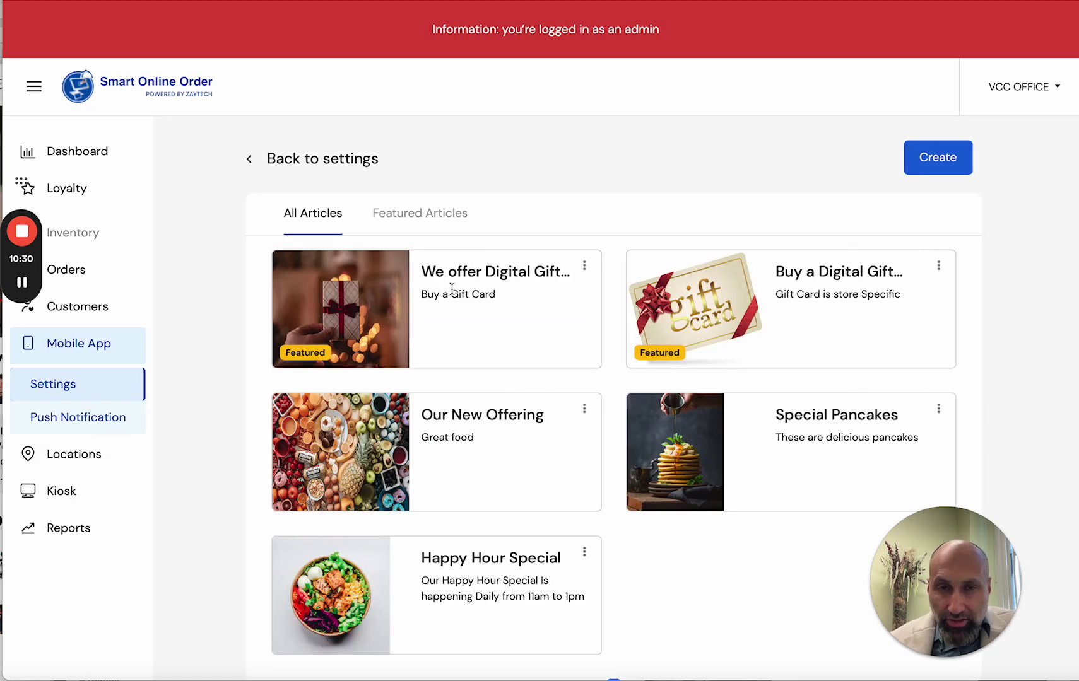
Look over the article list, comparing the titles of the two gift card articles, Our New Offering and Special Pancakes.
{"action": "left_click_drag", "start_coordinate": [423, 271], "coordinate": [535, 272]}
{"action": "left_click_drag", "start_coordinate": [782, 272], "coordinate": [880, 272]}
{"action": "left_click_drag", "start_coordinate": [421, 414], "coordinate": [483, 414]}
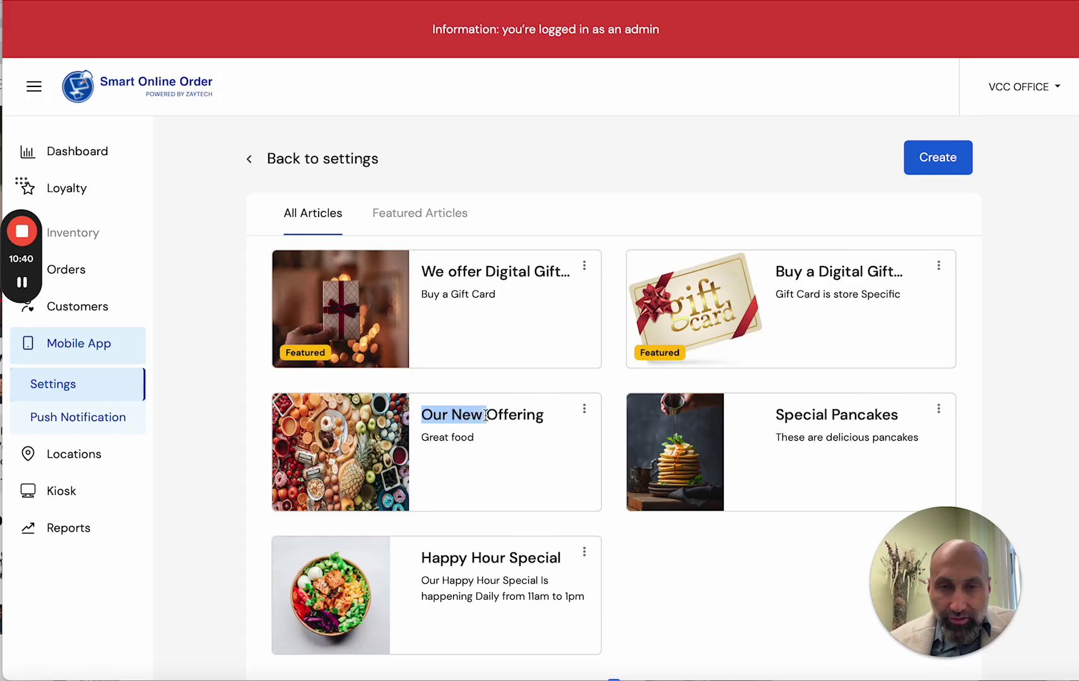
{"action": "left_click_drag", "start_coordinate": [782, 419], "coordinate": [835, 420]}
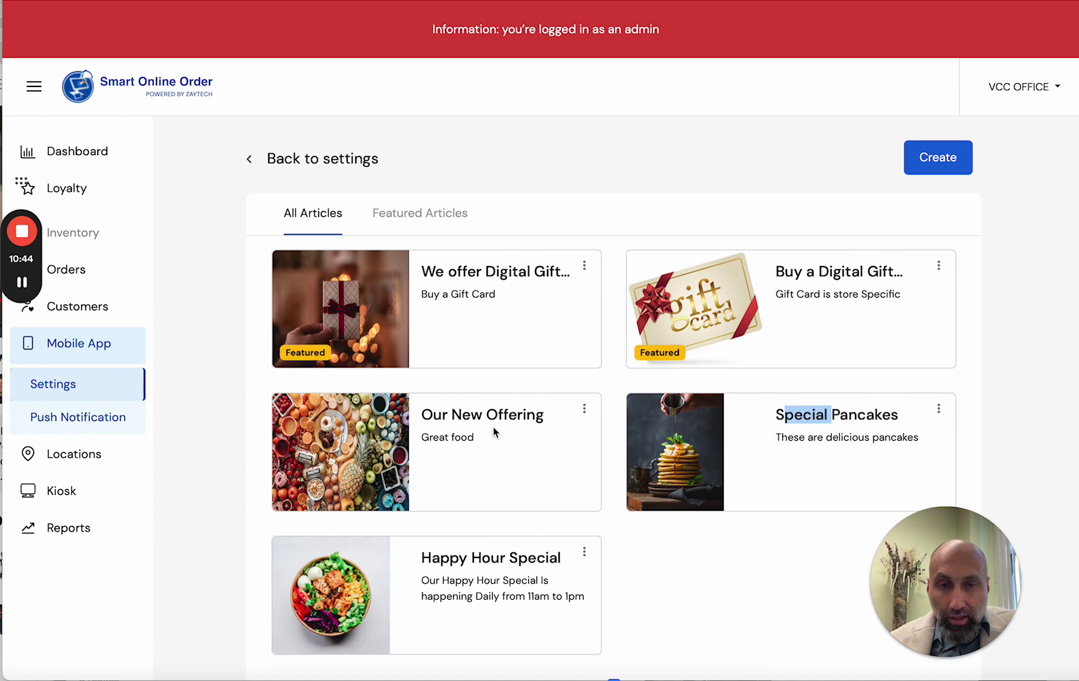
{"action": "scroll", "coordinate": [493, 428], "scroll_direction": "down", "scroll_amount": 1}
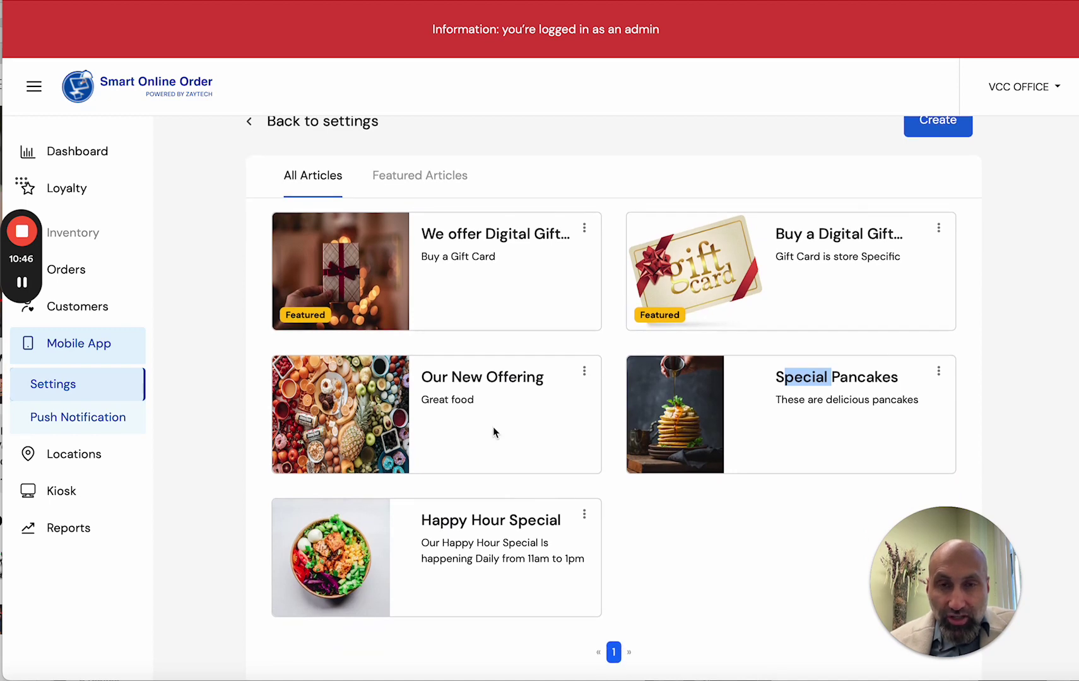
{"action": "scroll", "coordinate": [493, 426], "scroll_direction": "up", "scroll_amount": 2}
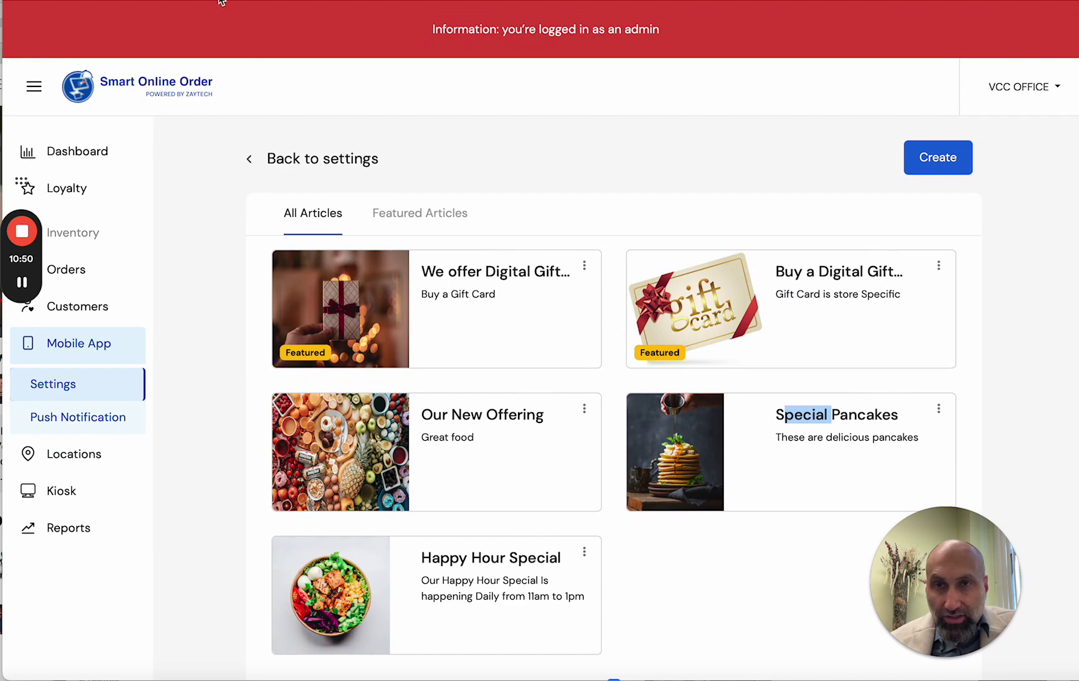
Switch to Clover's Sell Digital Gift Cards Online page and review the ordering link, QR code, social sharing and Manage Ordering Page sections.
{"action": "key", "text": "ctrl+Tab"}
{"action": "scroll", "coordinate": [299, 391], "scroll_direction": "down", "scroll_amount": 1}
{"action": "scroll", "coordinate": [299, 394], "scroll_direction": "up", "scroll_amount": 1}
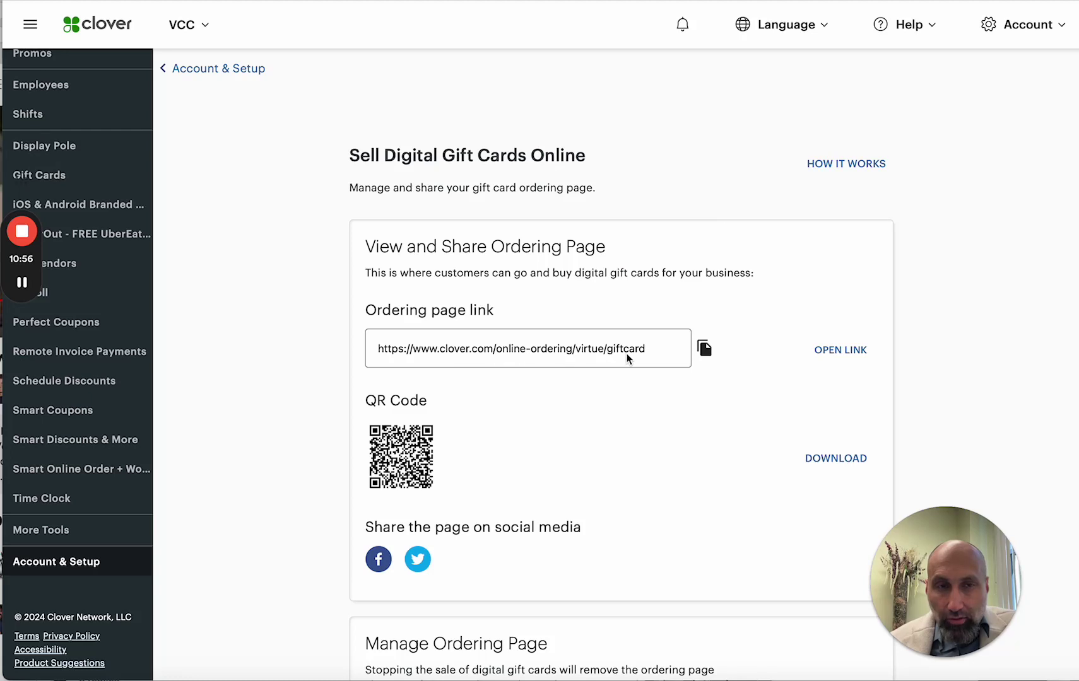
{"action": "scroll", "coordinate": [622, 448], "scroll_direction": "down", "scroll_amount": 3}
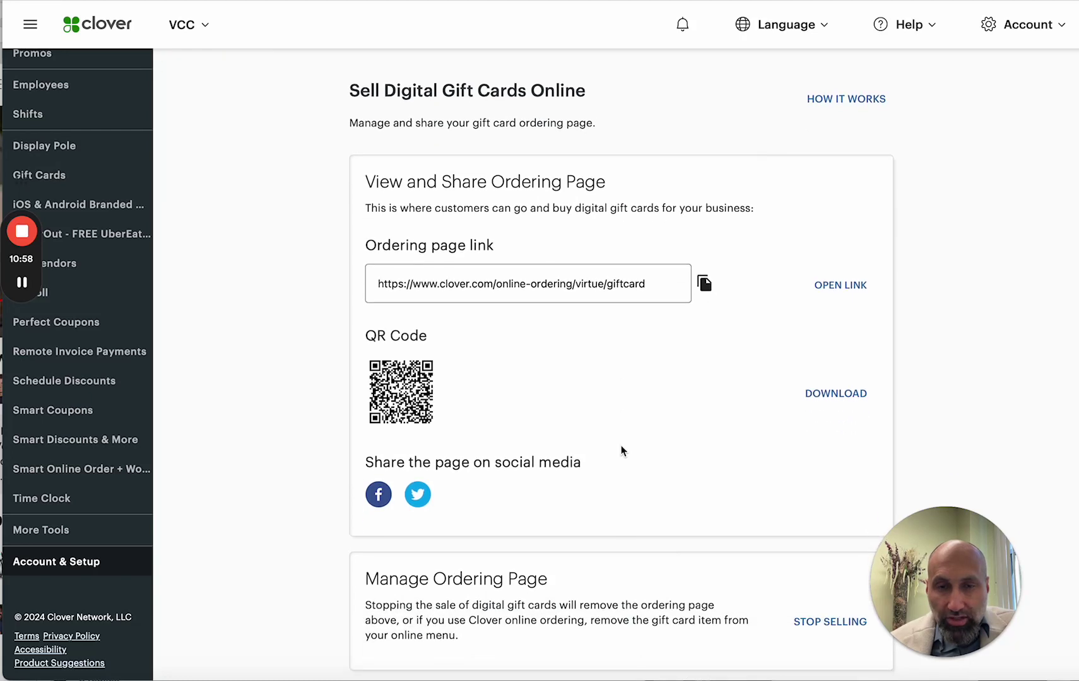
{"action": "scroll", "coordinate": [621, 446], "scroll_direction": "up", "scroll_amount": 1}
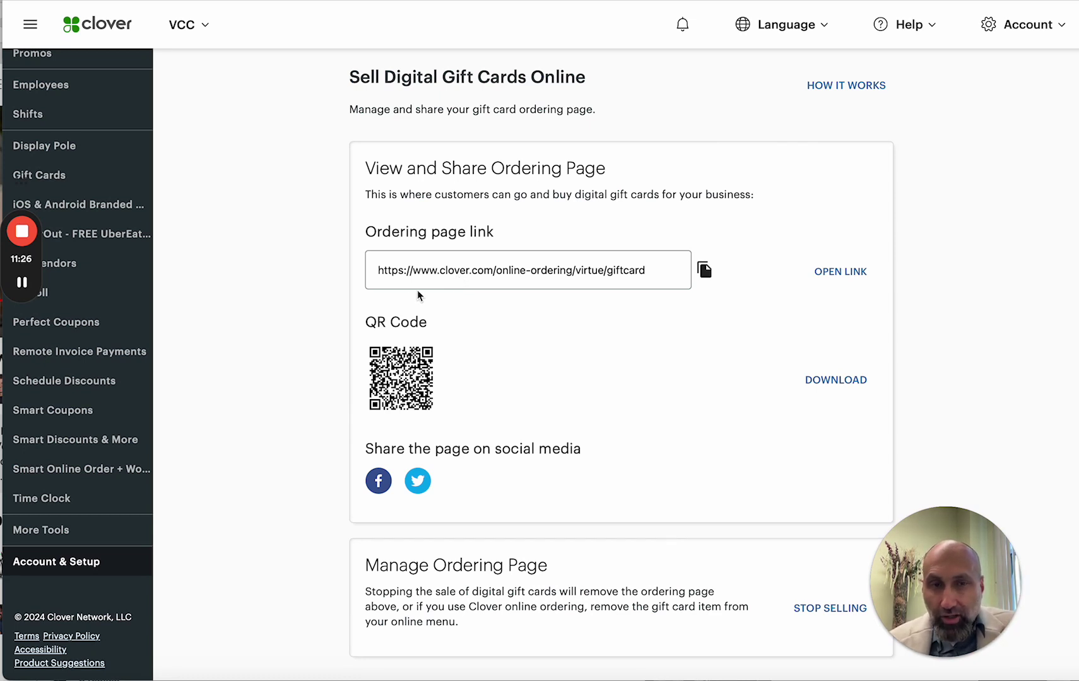
{"action": "scroll", "coordinate": [342, 378], "scroll_direction": "down", "scroll_amount": 1}
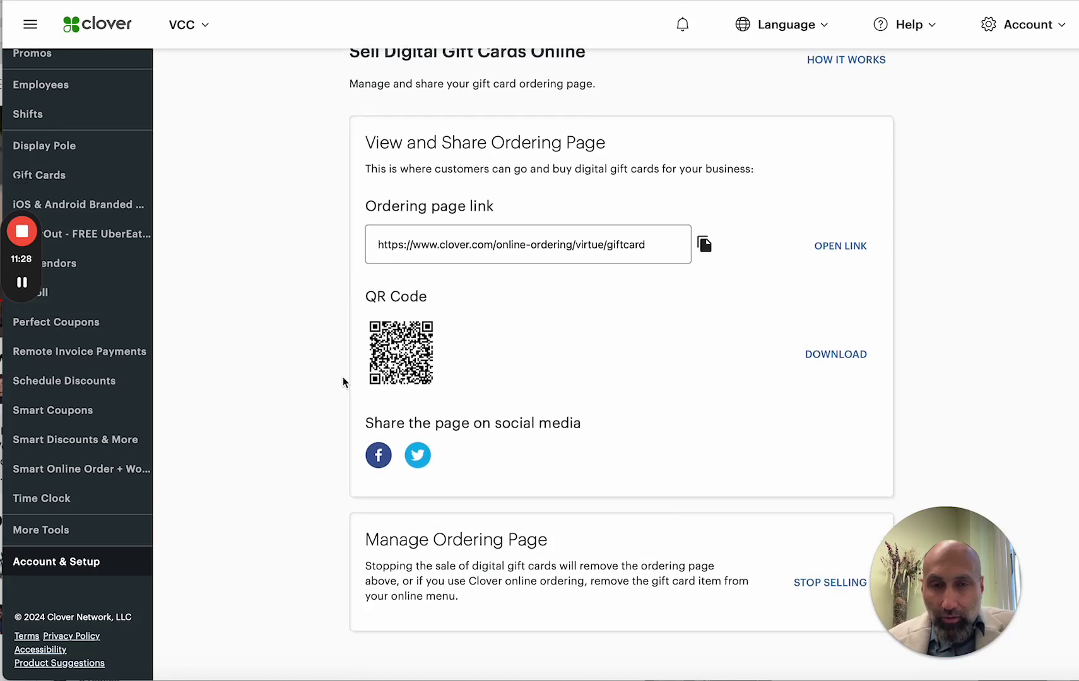
{"action": "scroll", "coordinate": [342, 382], "scroll_direction": "up", "scroll_amount": 3}
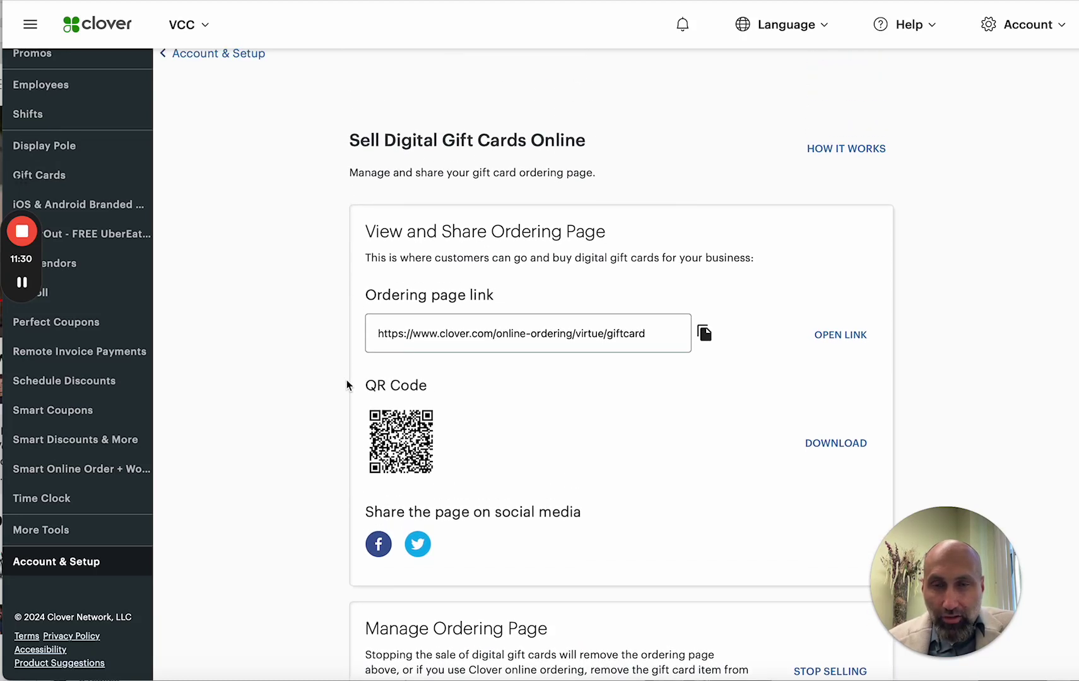